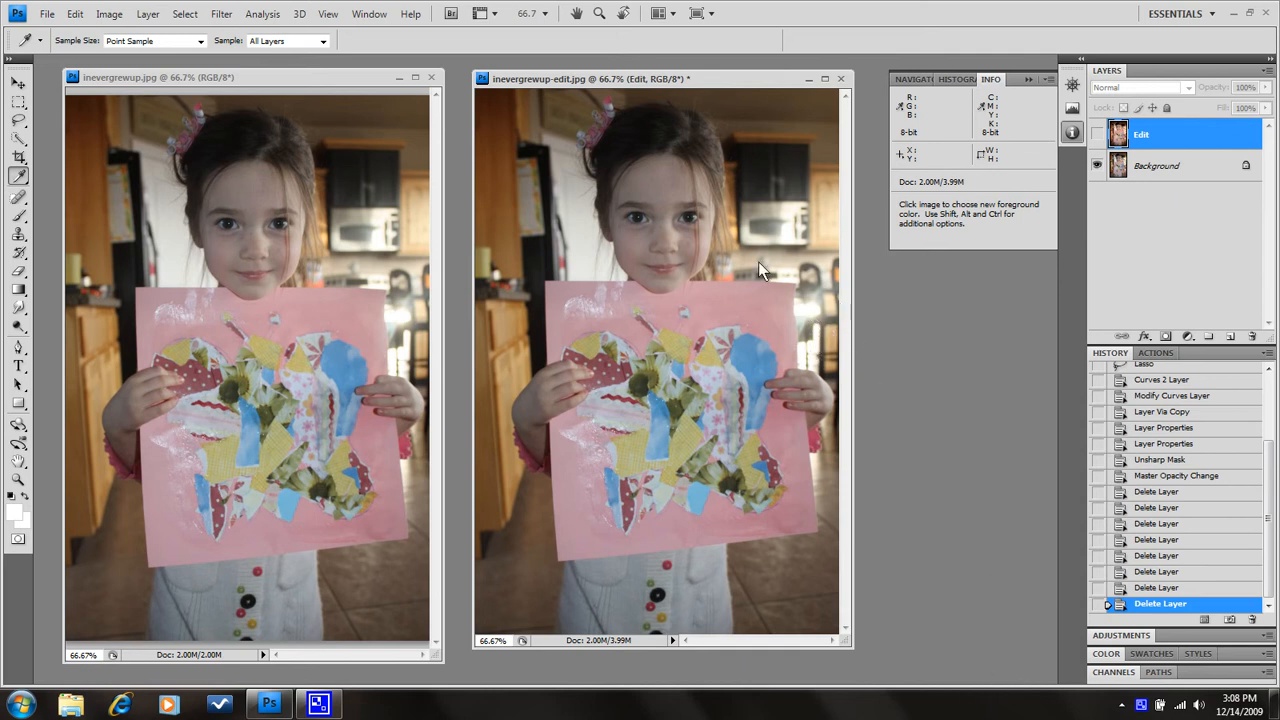
Select the Background layer of inevergrewup-edit.jpg and show and hide the Edit layer to compare the photo with its finished version.
click(1135, 173)
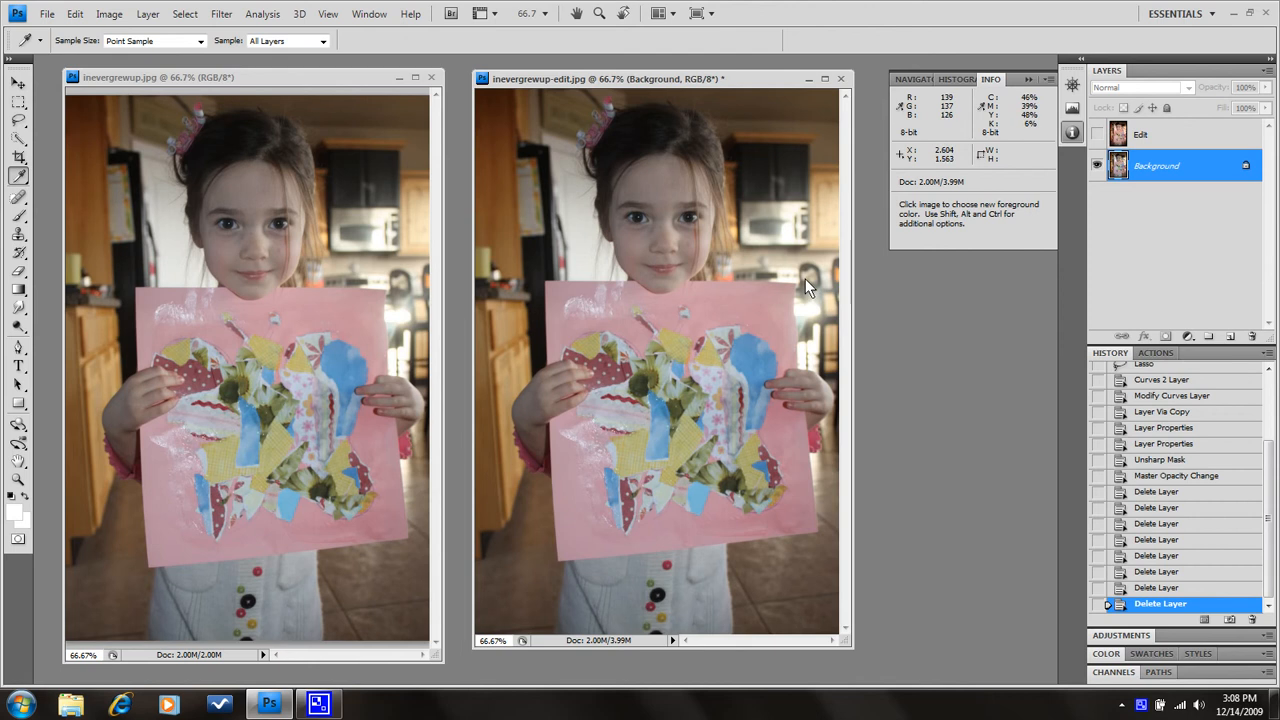
click(1097, 134)
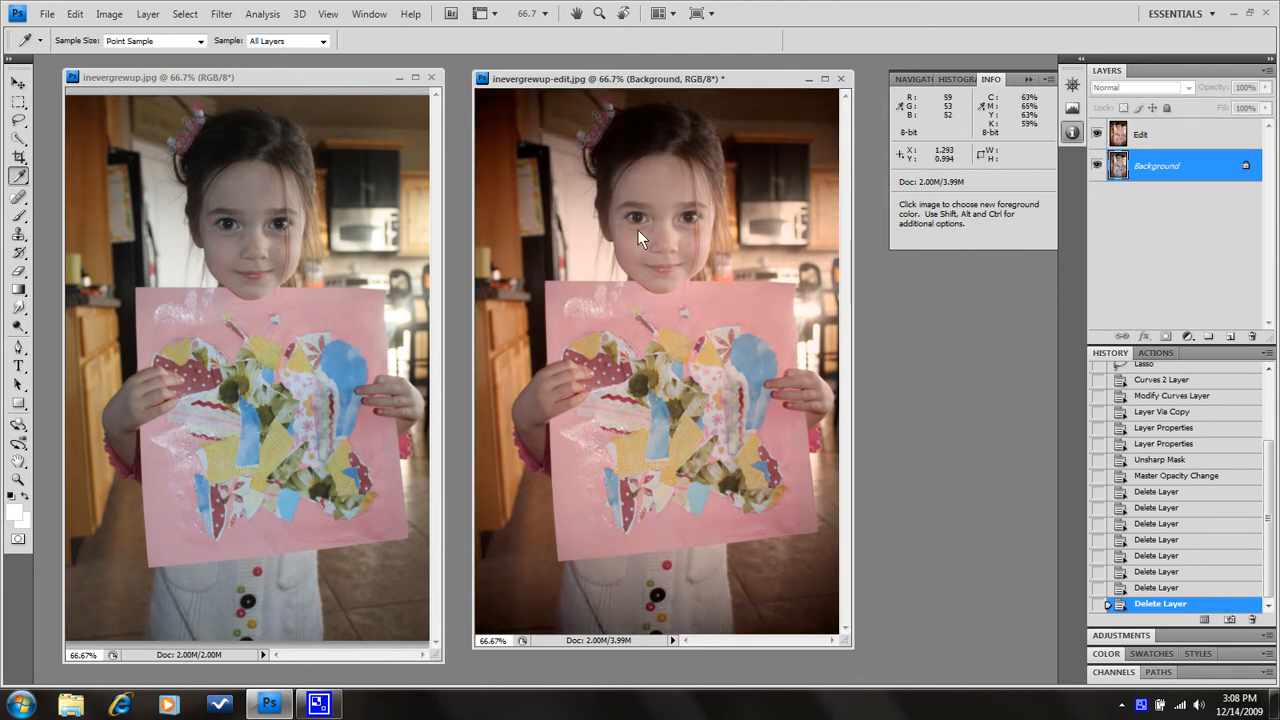
click(1097, 134)
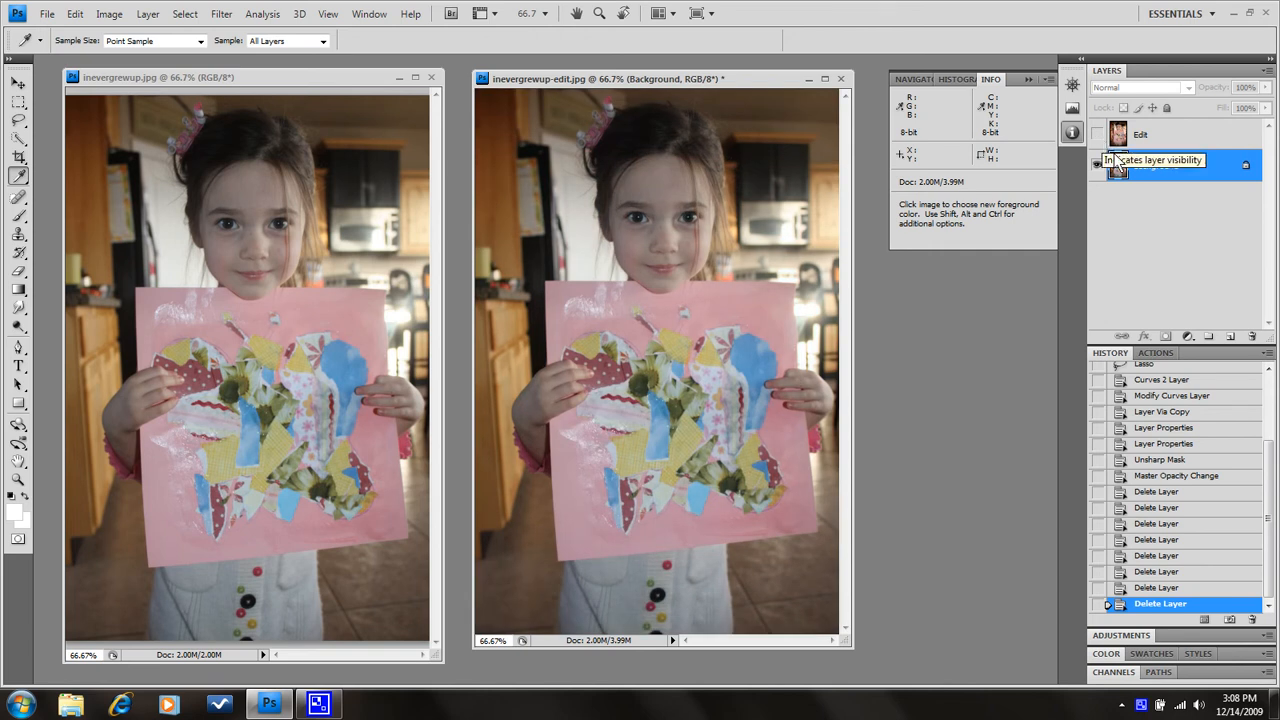
Duplicate the Background layer within inevergrewup-edit.jpg under the name Background copy.
click(146, 14)
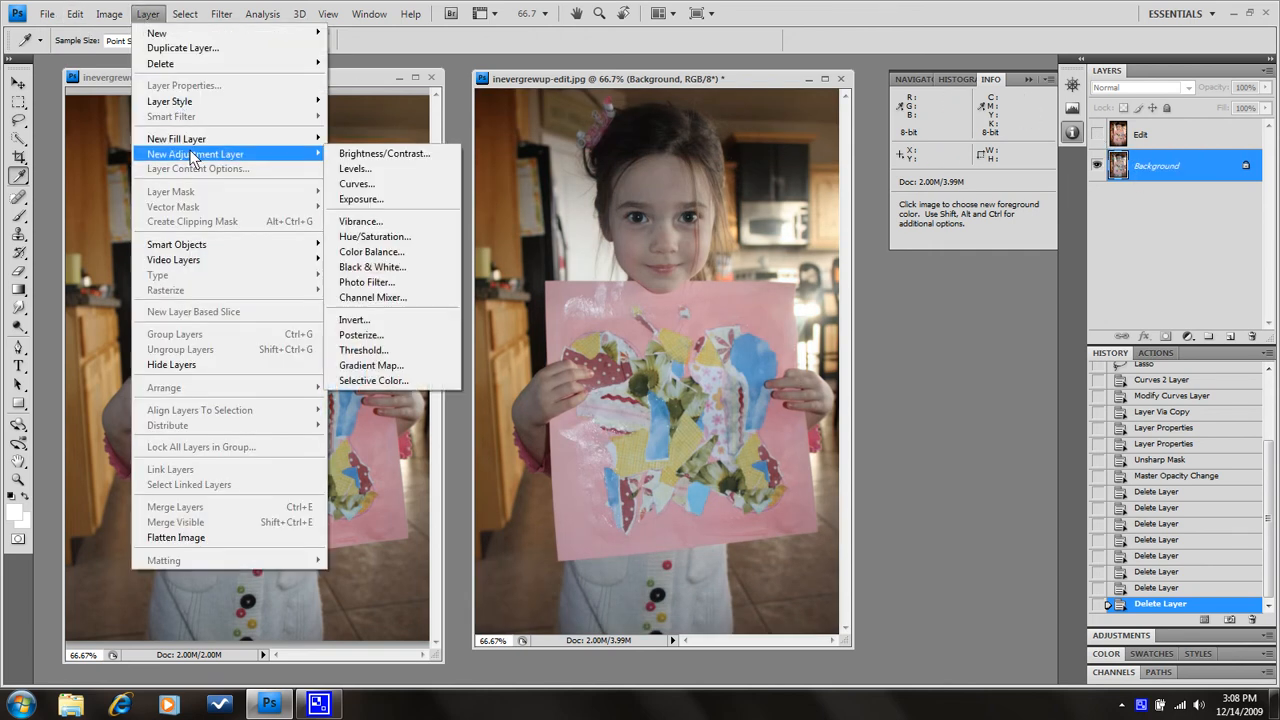
click(148, 14)
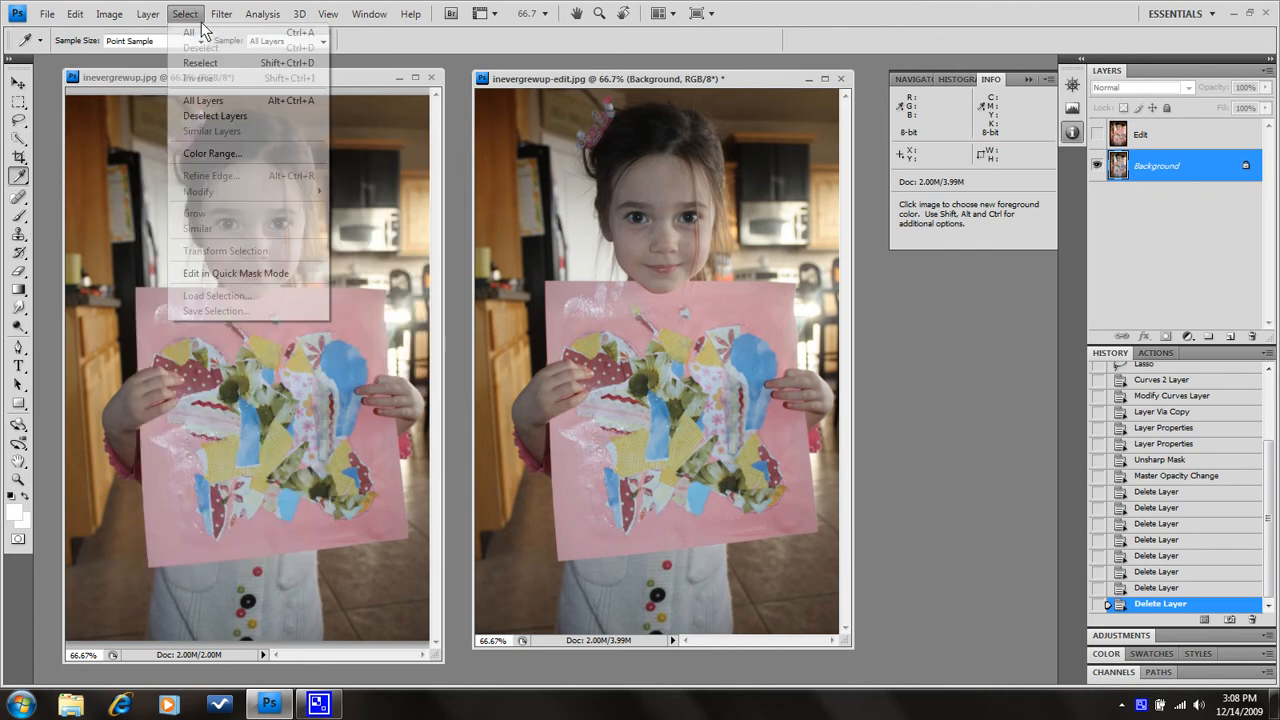
click(150, 14)
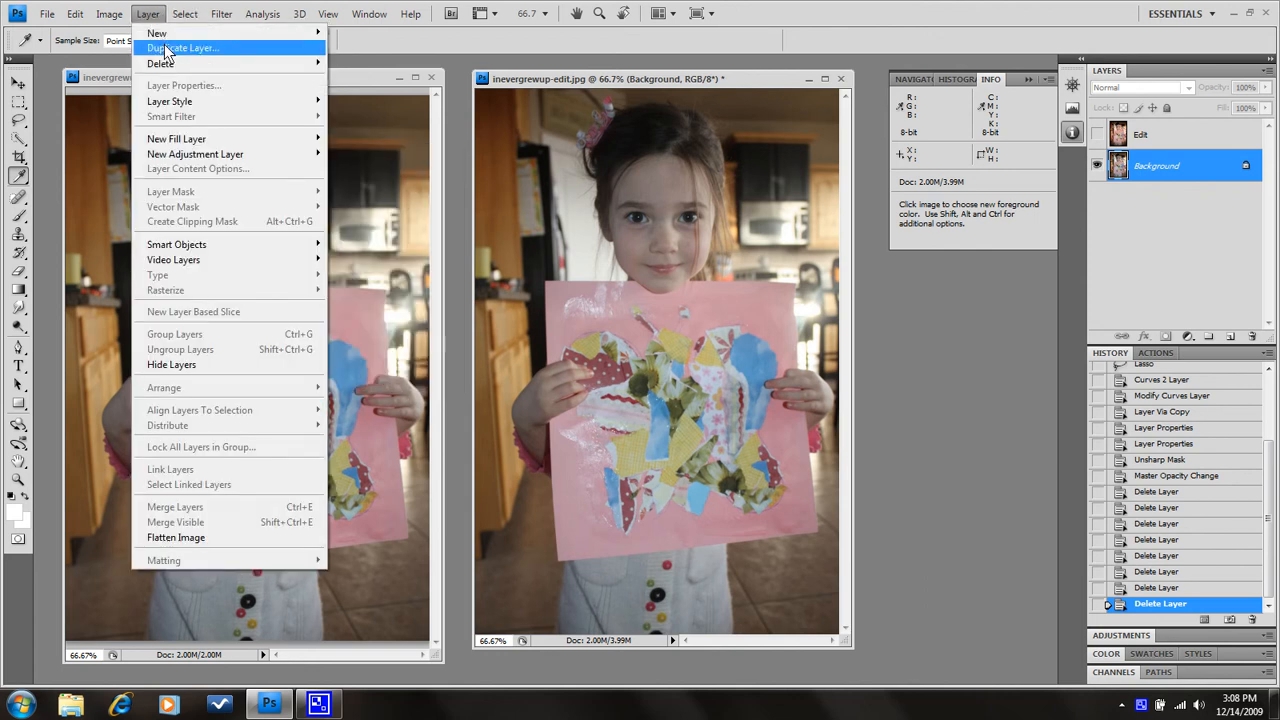
click(165, 48)
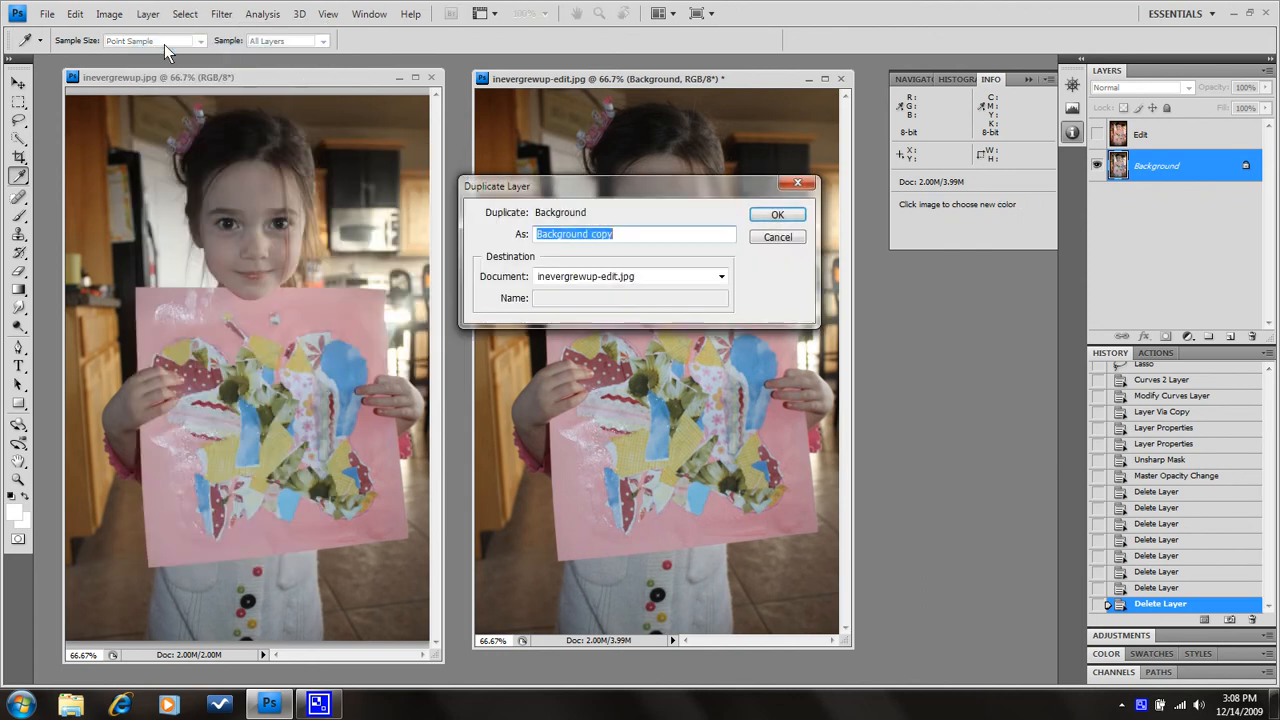
click(768, 217)
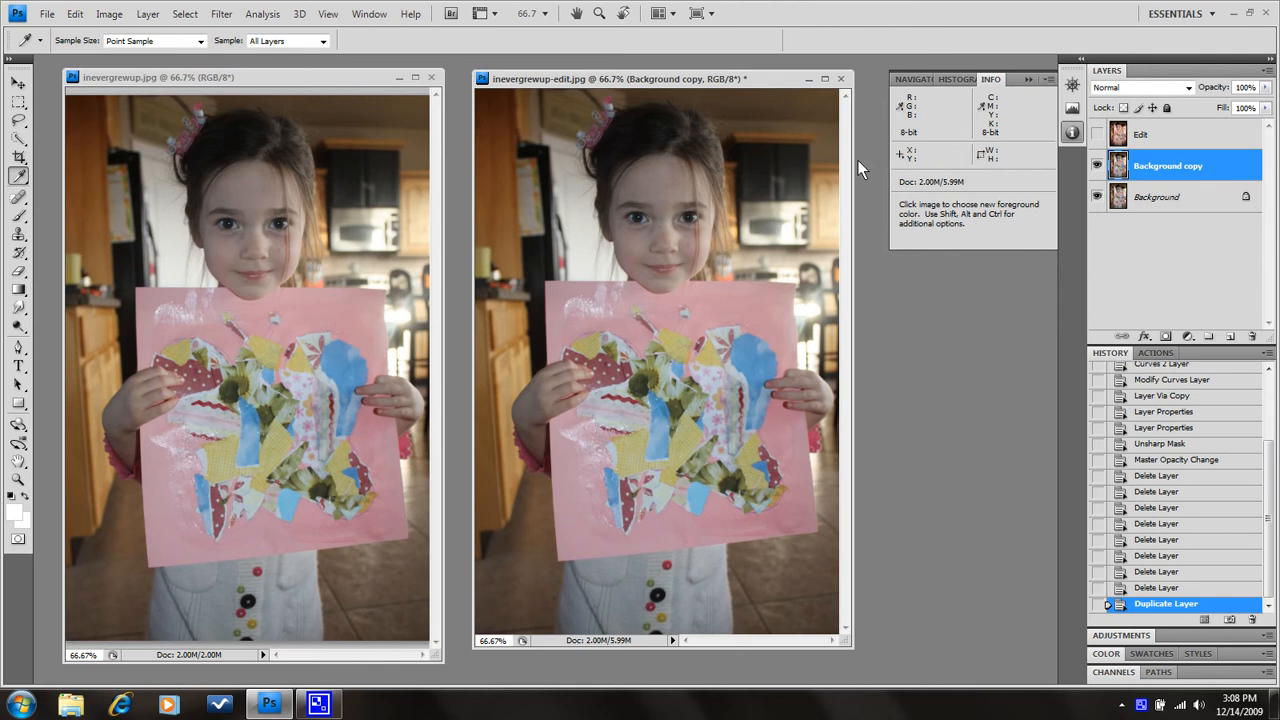
Add a Levels adjustment layer named Levels 1 above Background copy, with Normal mode and 100% opacity.
click(123, 14)
mouse_move(127, 53)
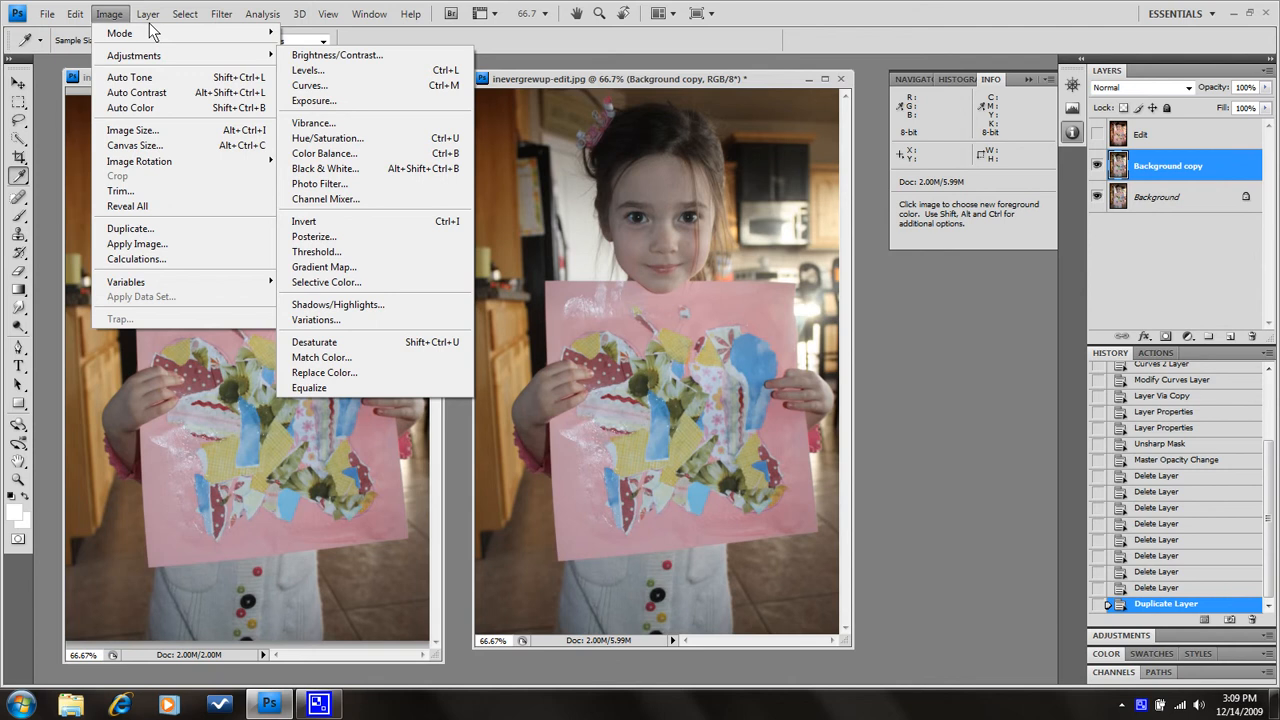
mouse_move(152, 24)
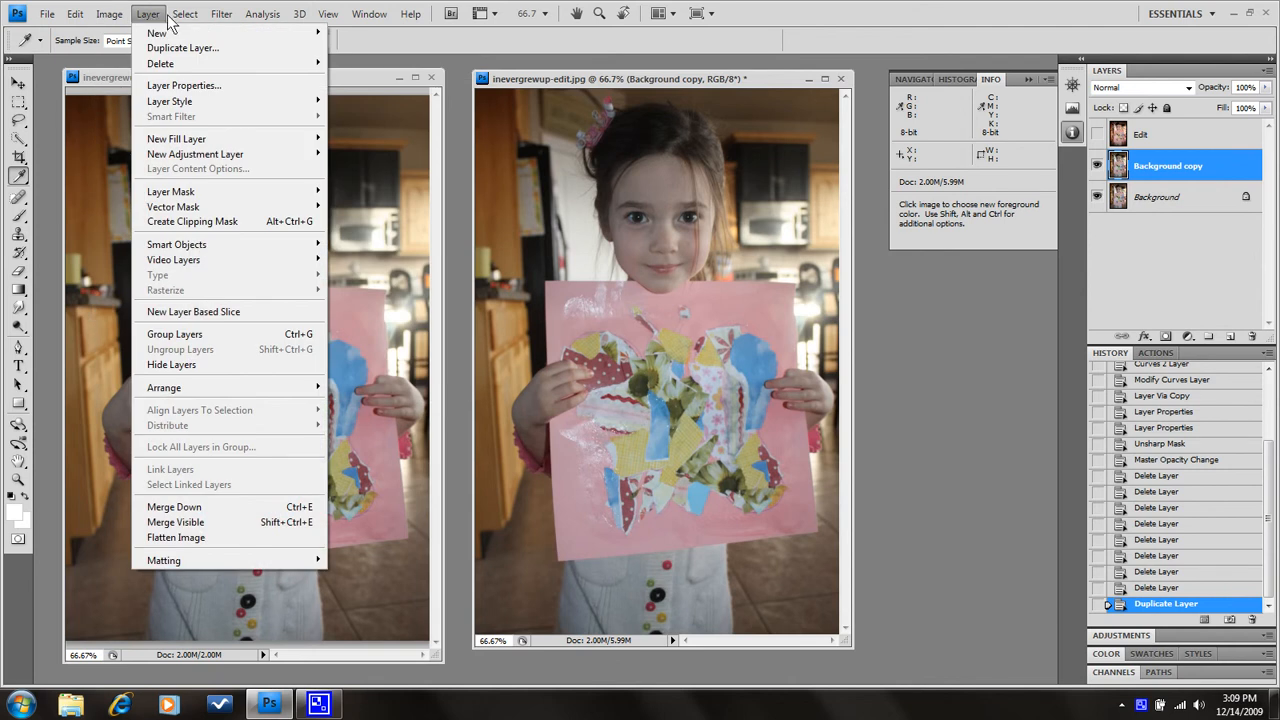
mouse_move(262, 14)
mouse_move(190, 154)
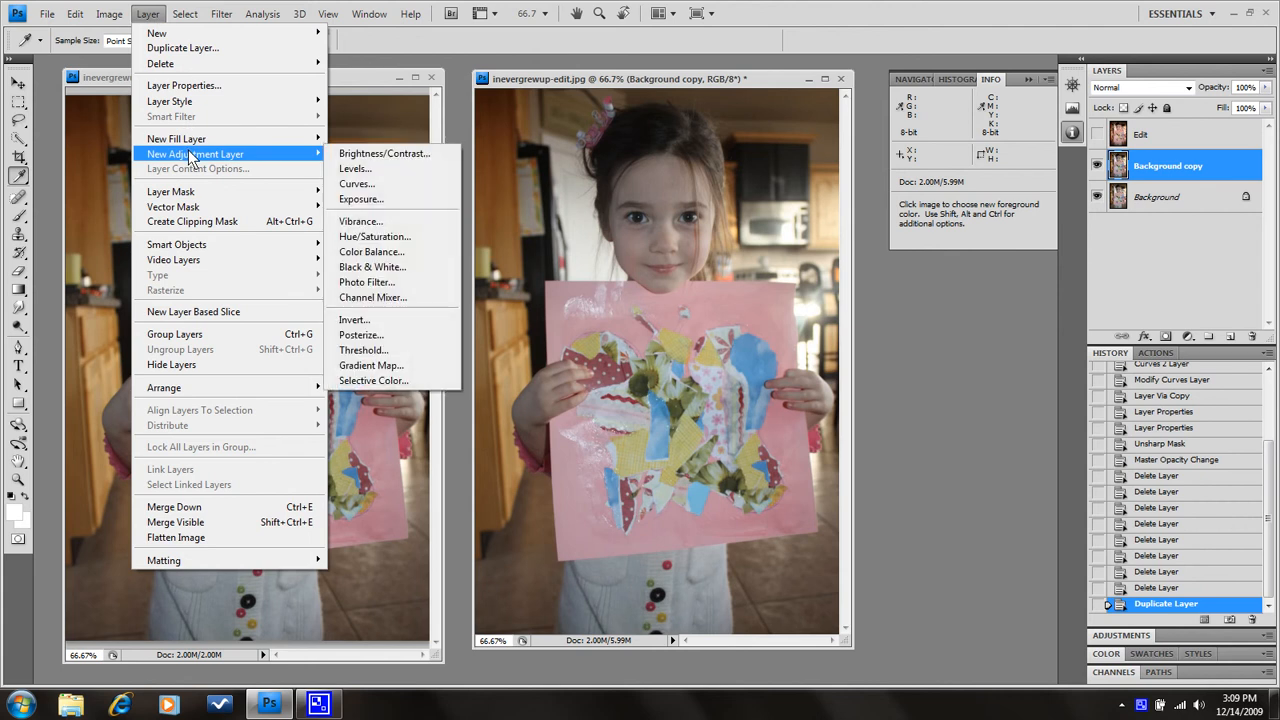
click(356, 168)
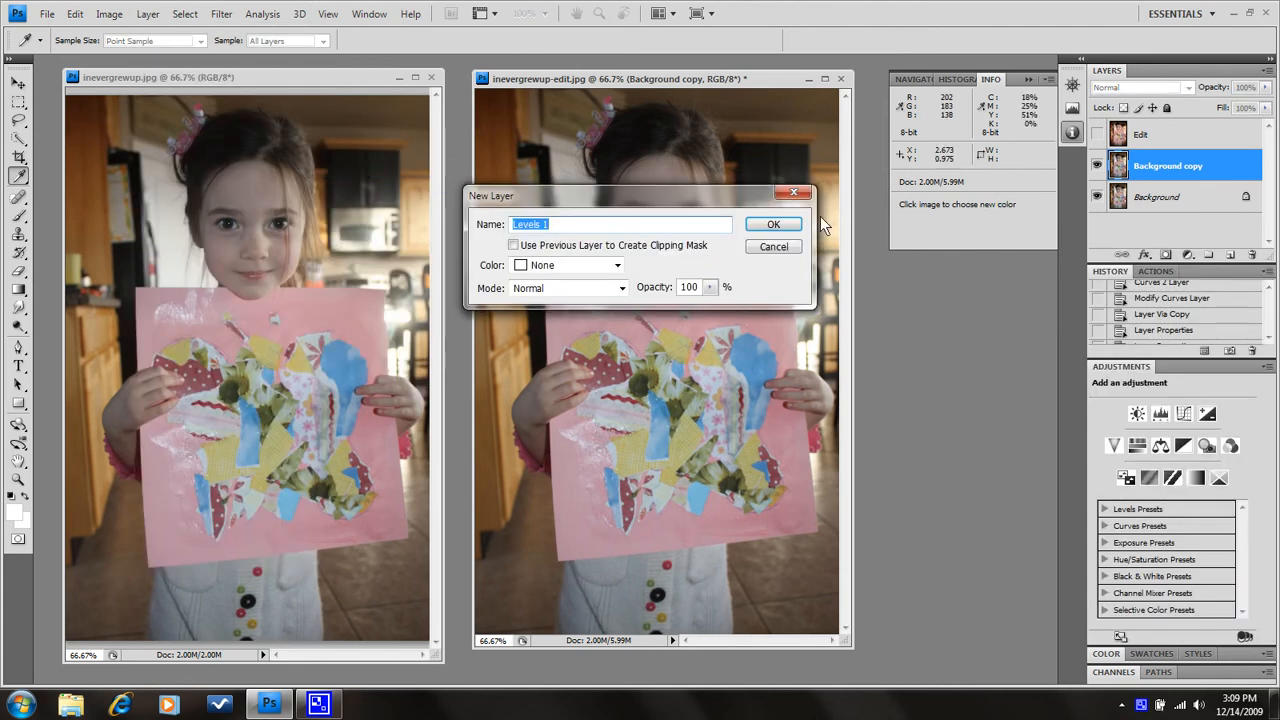
click(790, 224)
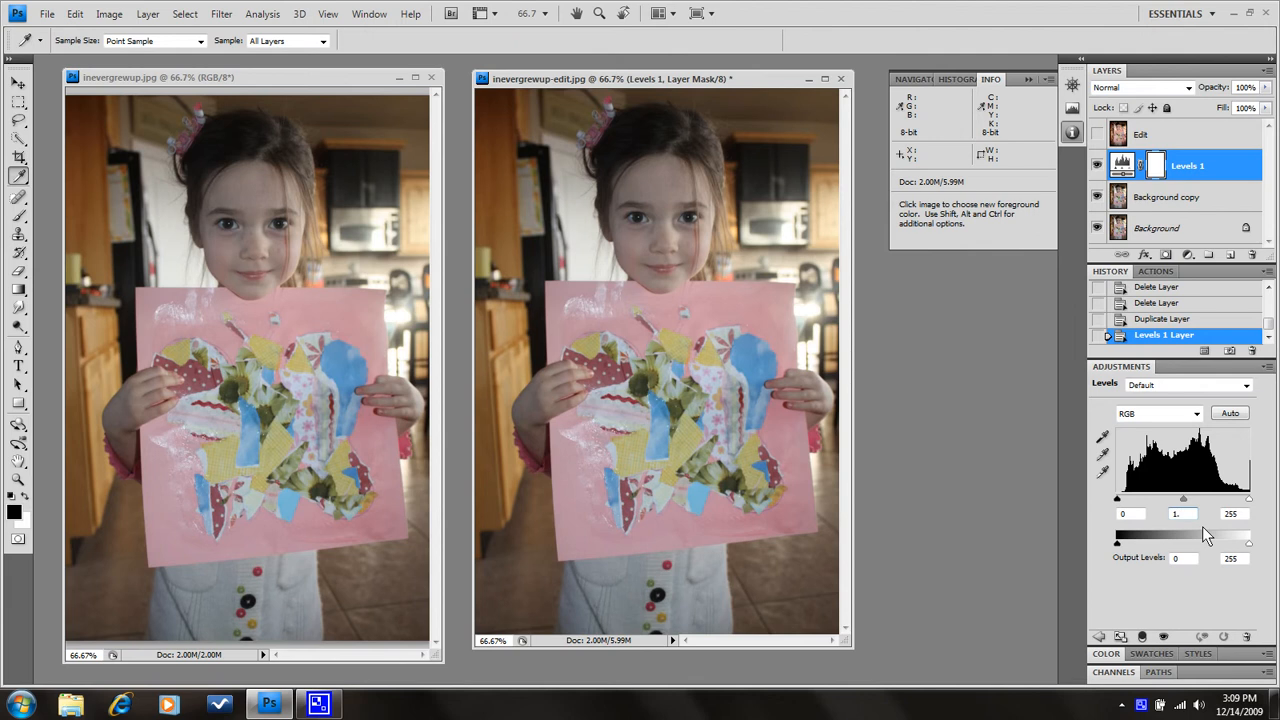
Set the Levels midtone input to 1.18 and the shadow input to 9, and compare the photo with the adjustment hidden and shown.
text(.1)
key(Return)
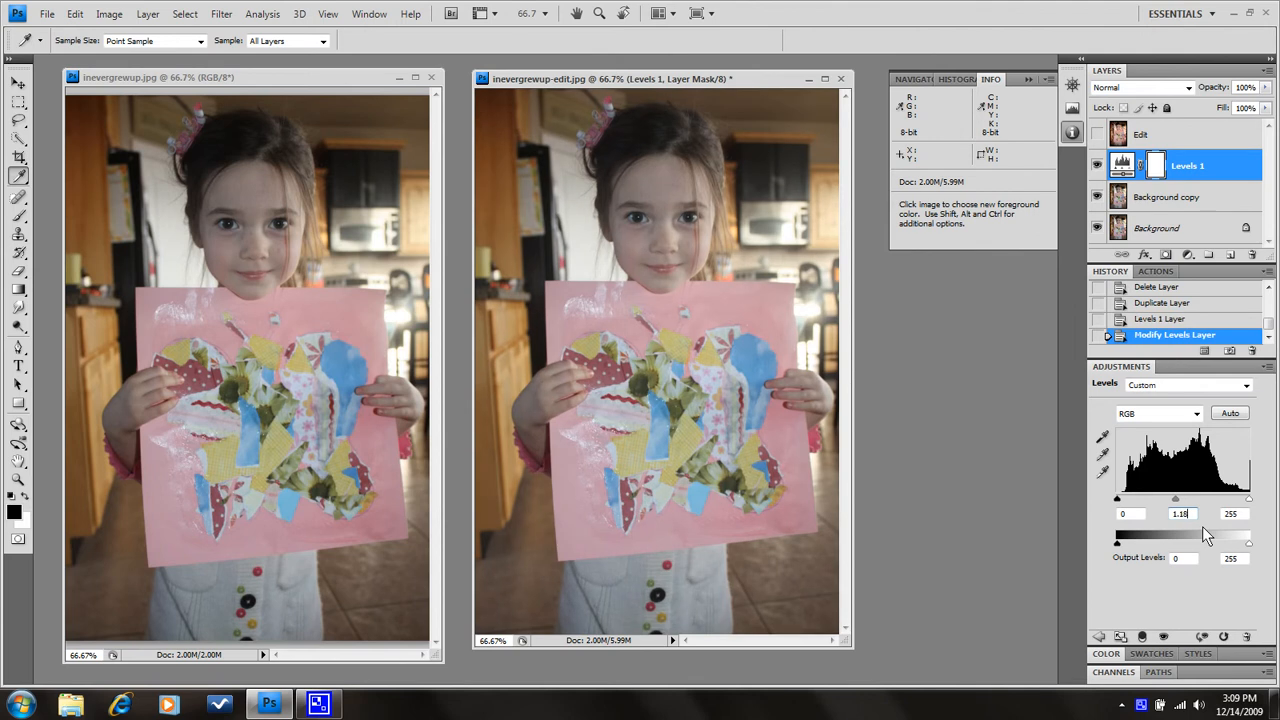
click(1124, 514)
text(9)
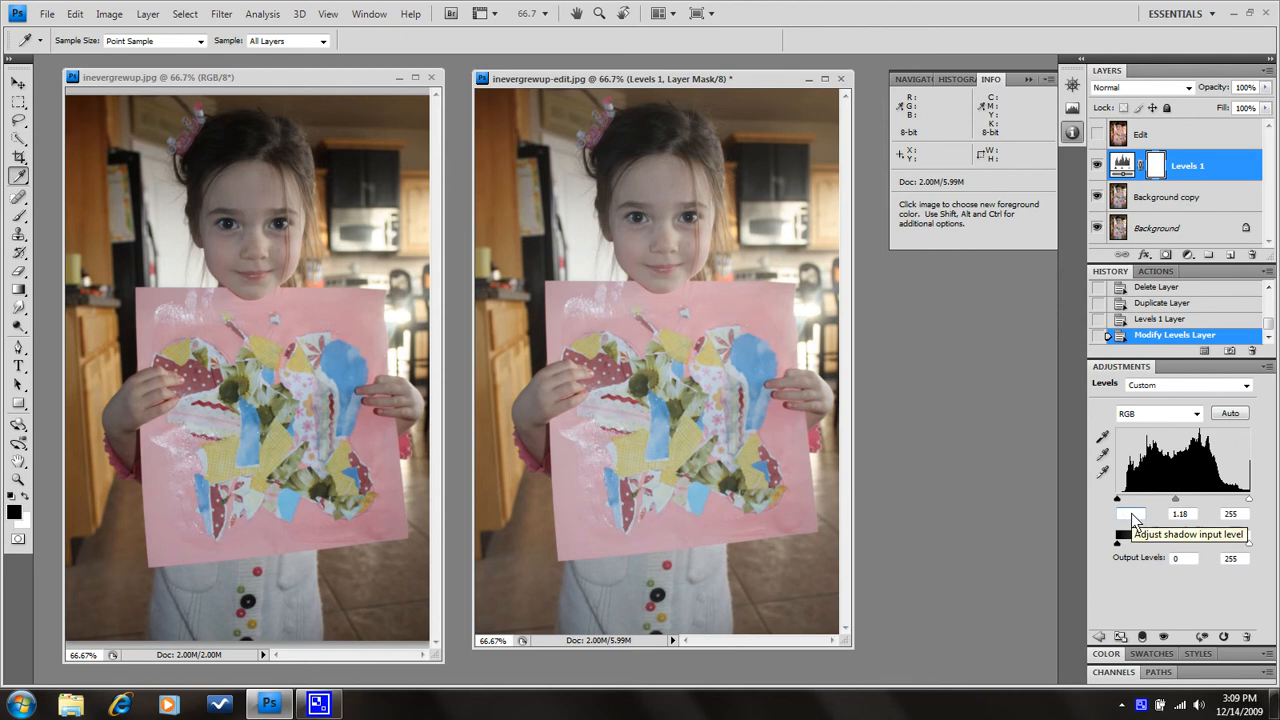
key(Return)
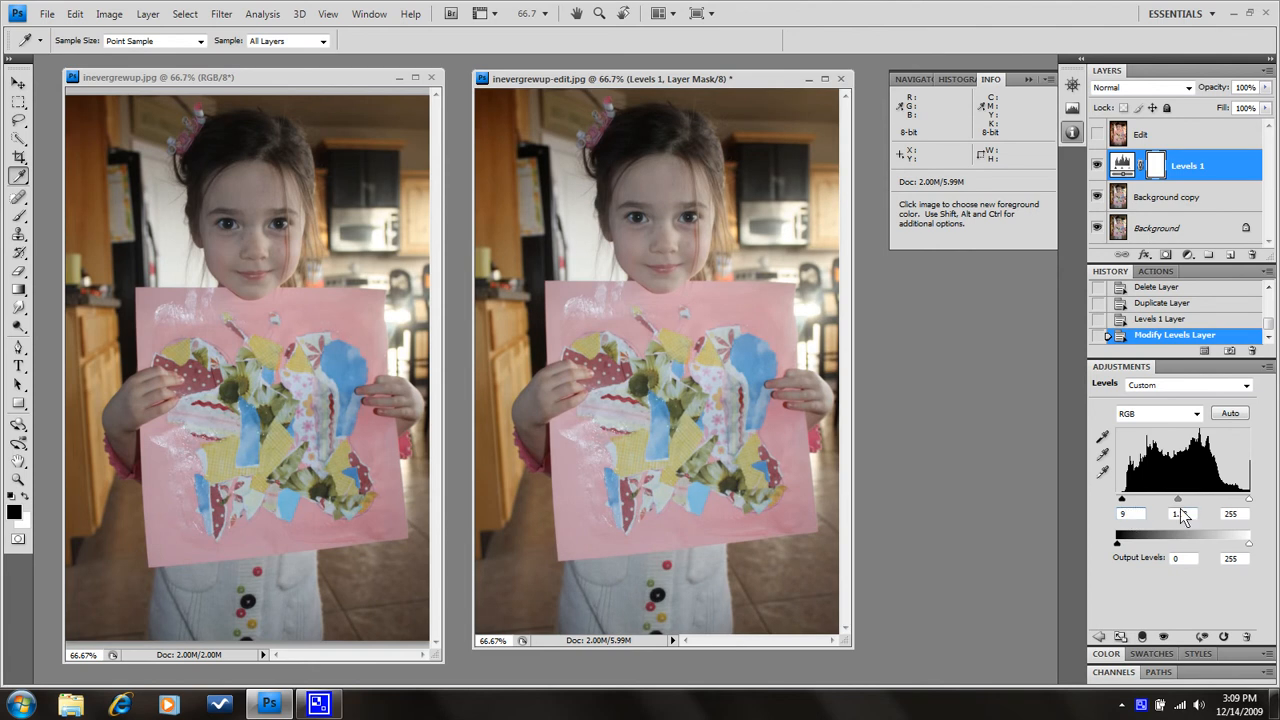
click(1099, 169)
click(1098, 167)
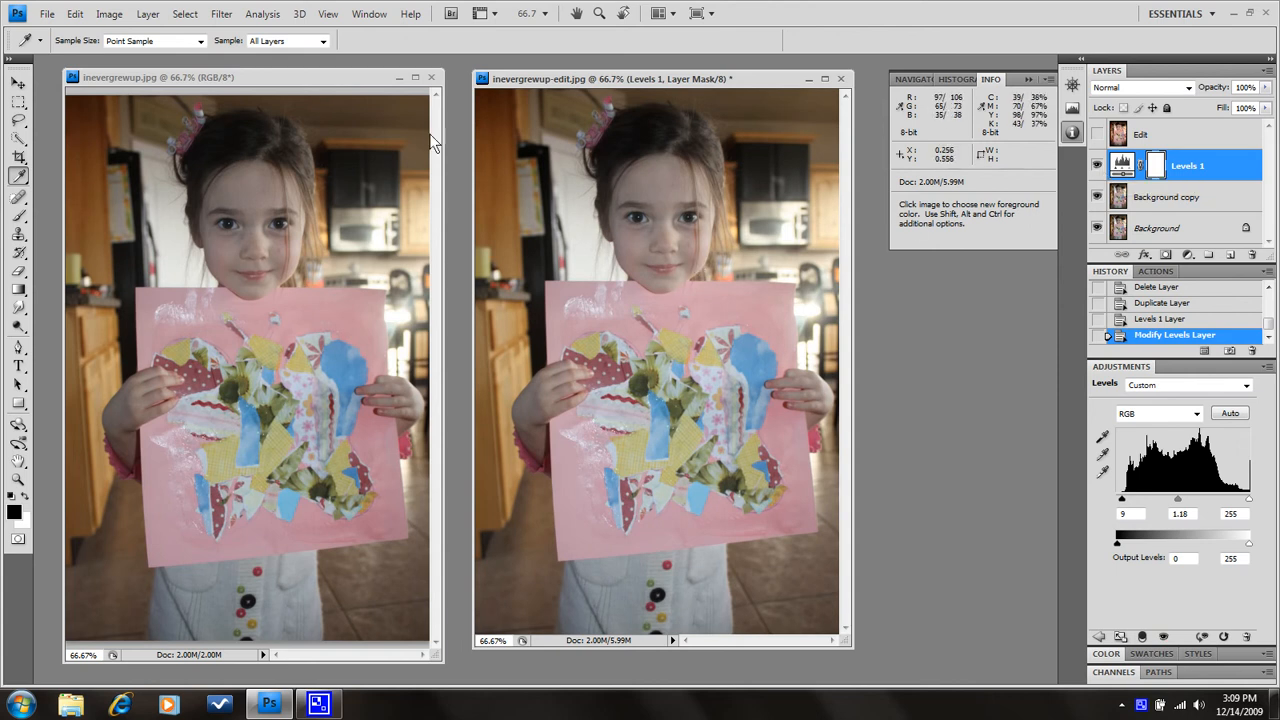
Select the girl's face in the edited photo with a freehand Lasso outline feathered by 25 px.
click(20, 122)
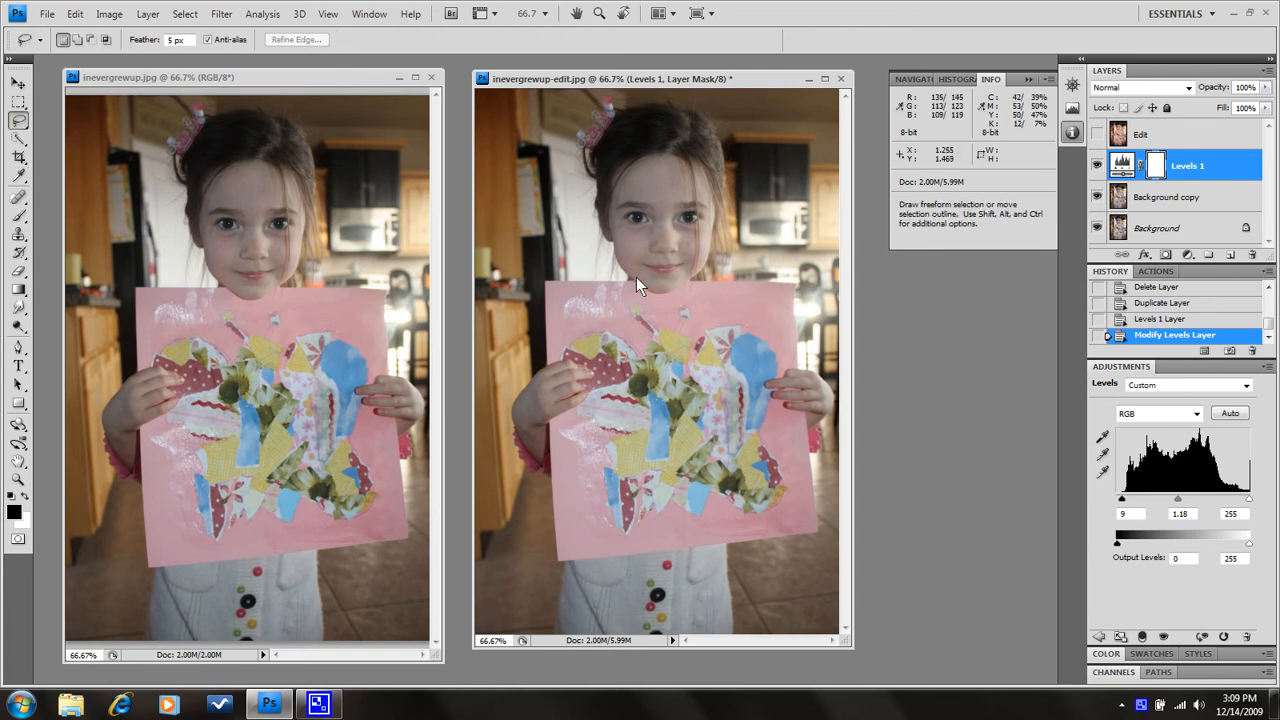
click(184, 40)
text(3)
mouse_move(688, 162)
mouse_down()
mouse_move(616, 174)
mouse_move(606, 209)
mouse_move(621, 265)
mouse_move(651, 297)
mouse_move(708, 268)
mouse_move(721, 230)
mouse_move(695, 163)
mouse_move(679, 190)
mouse_up()
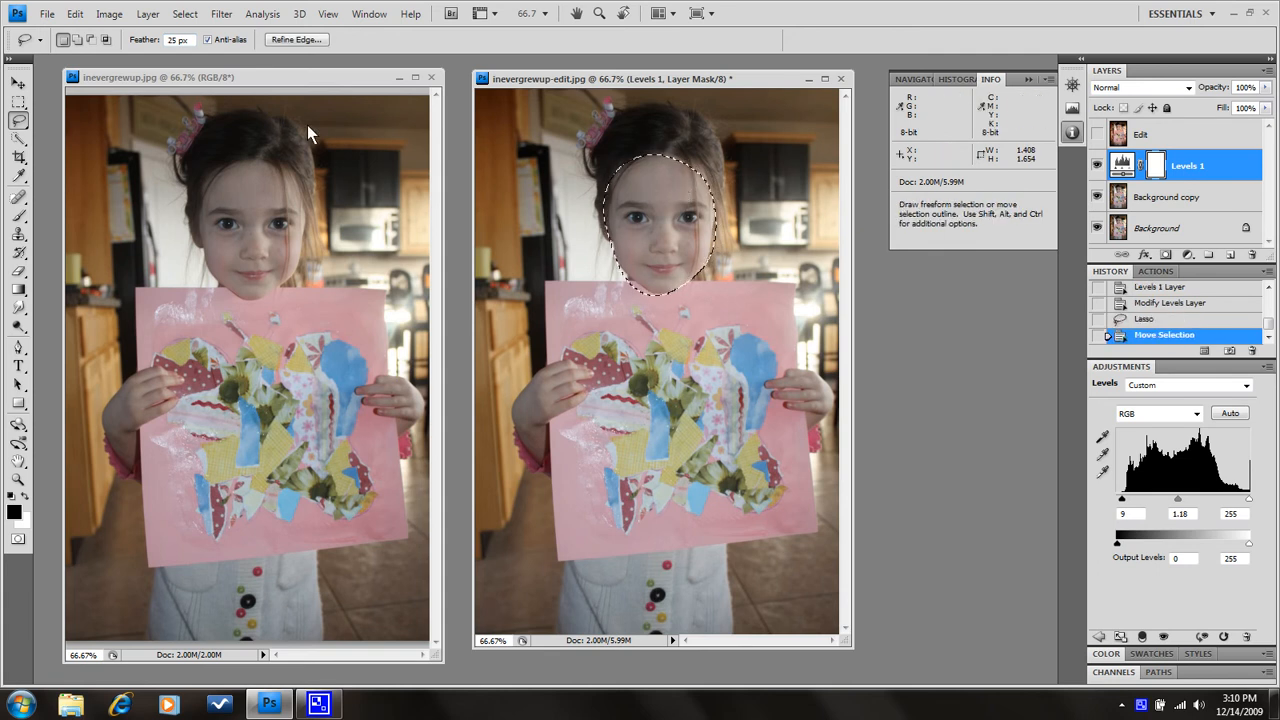
Add a Curves adjustment layer limited to the face selection and brighten it by raising the curve's midpoint to input 120, output 147.
click(150, 15)
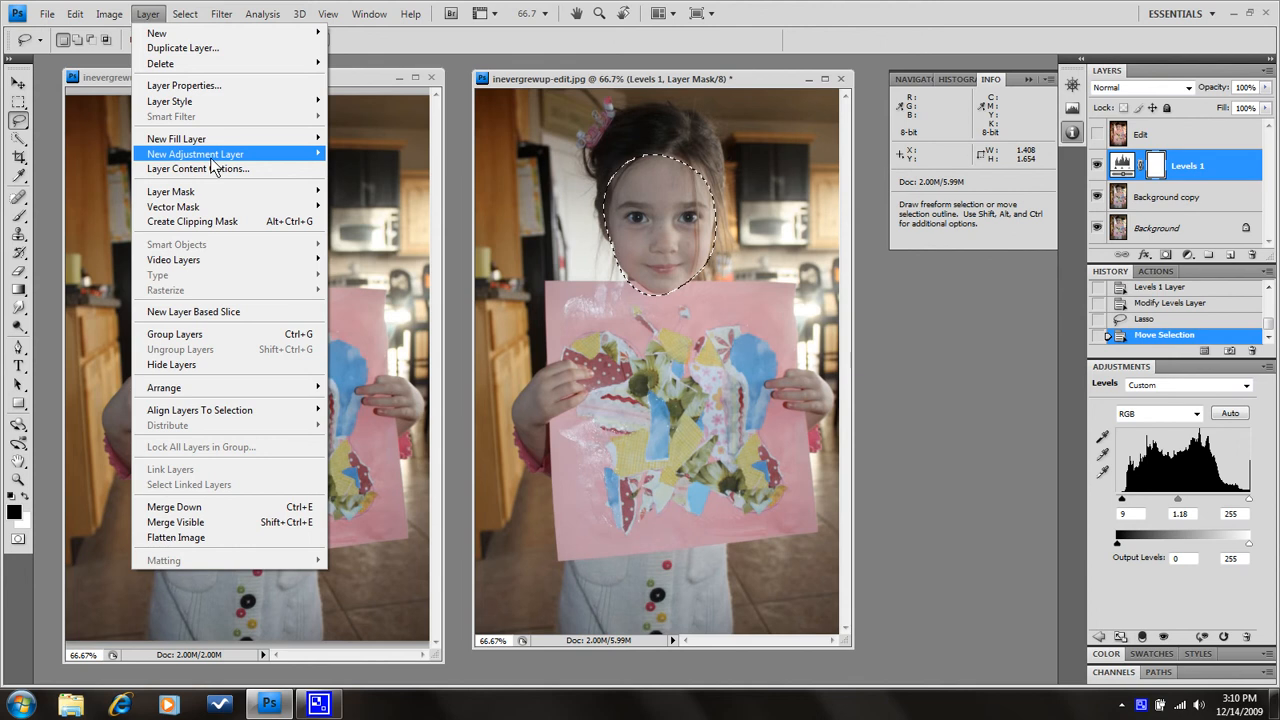
mouse_move(212, 158)
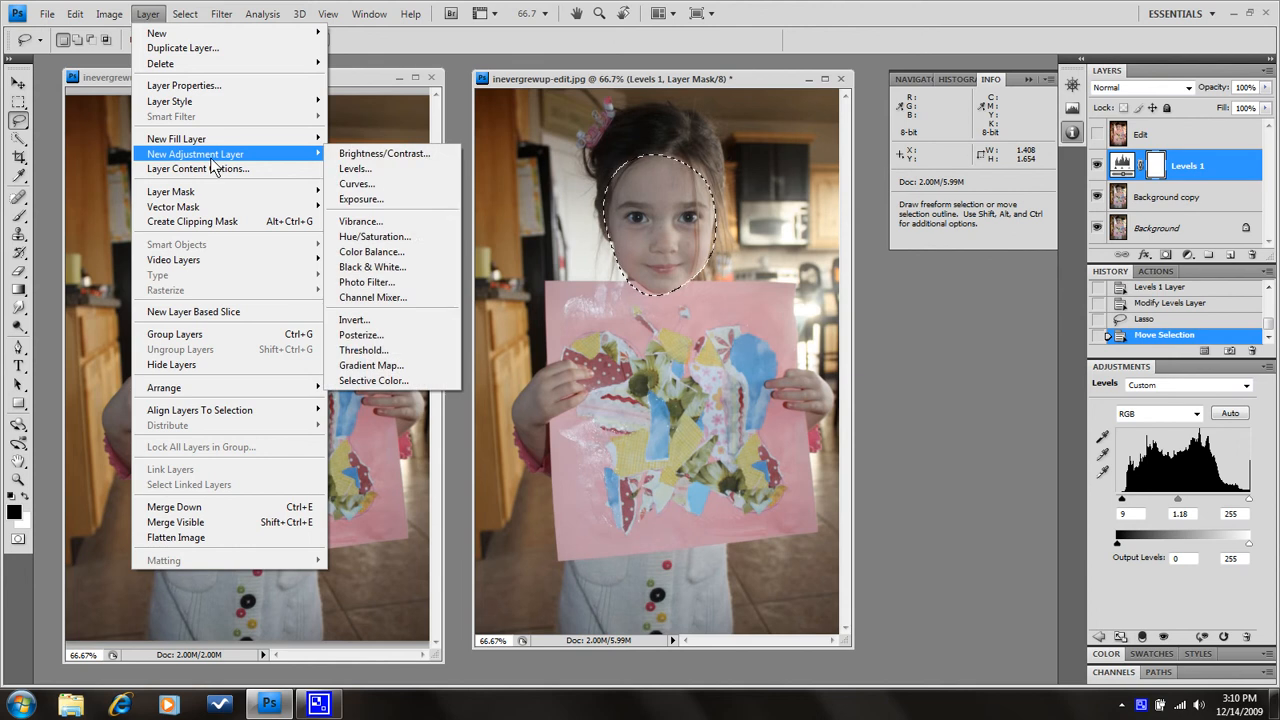
click(366, 185)
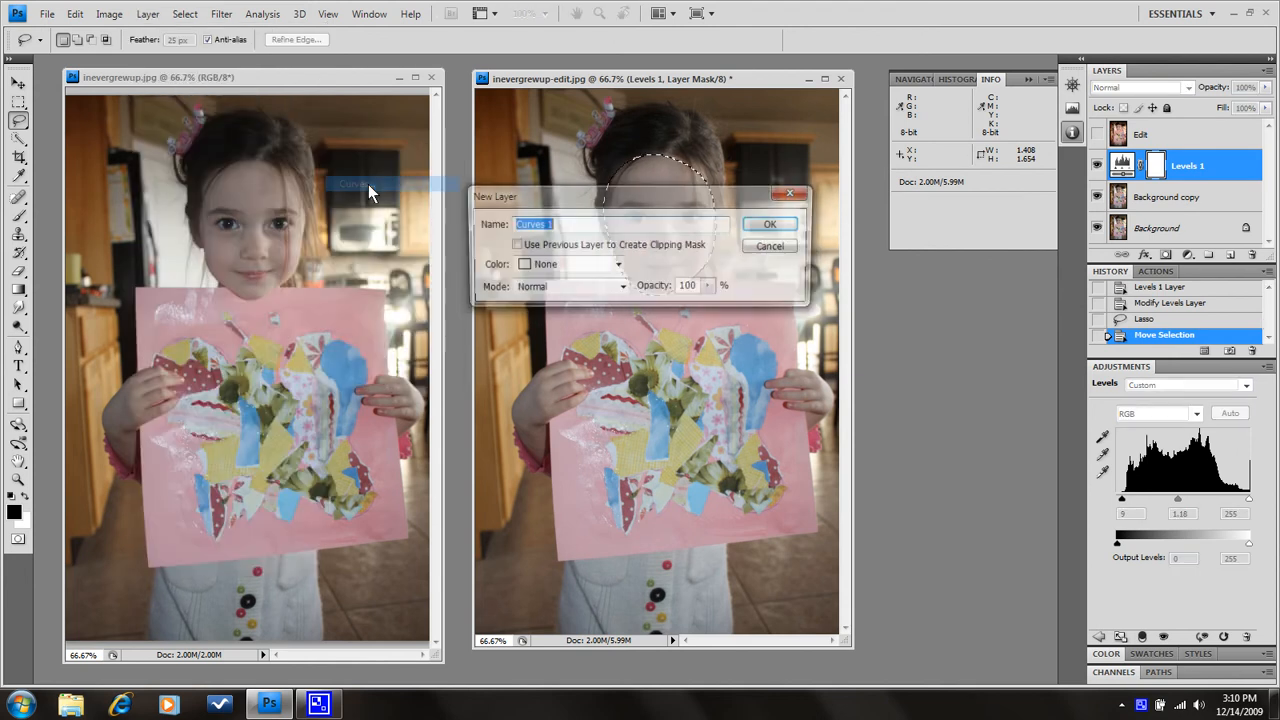
click(774, 225)
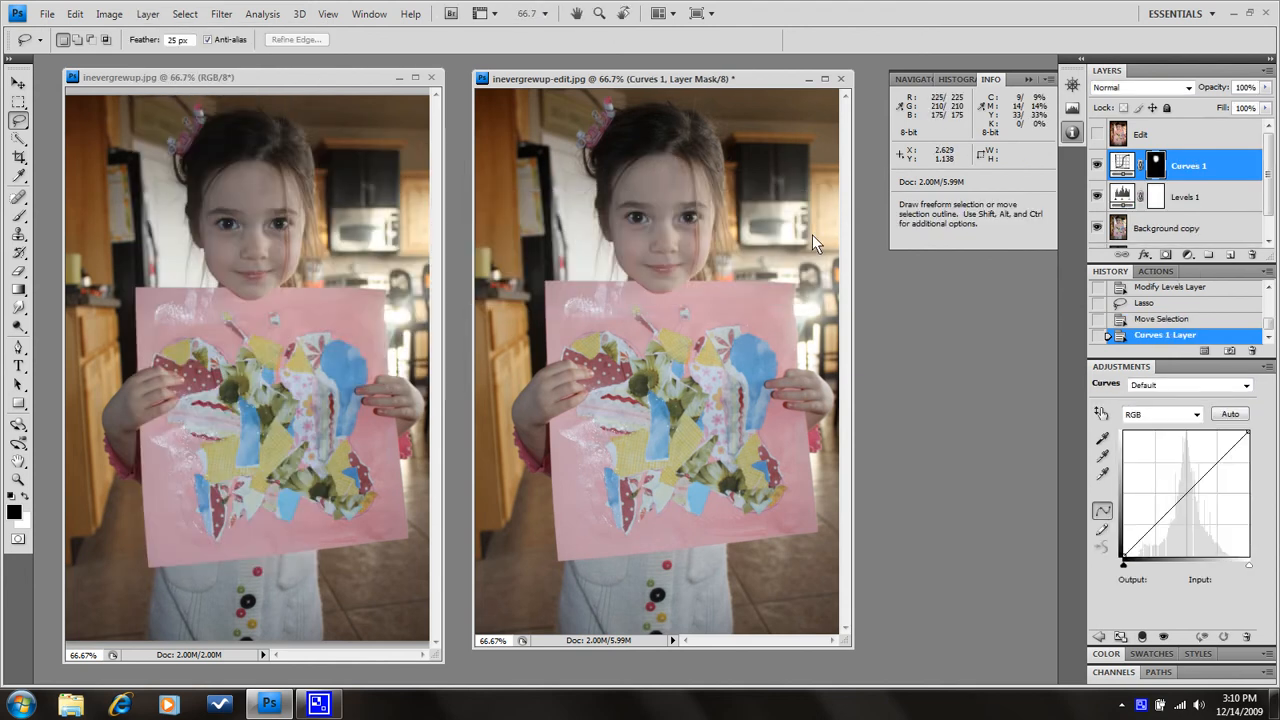
drag(1186, 495, 1182, 484)
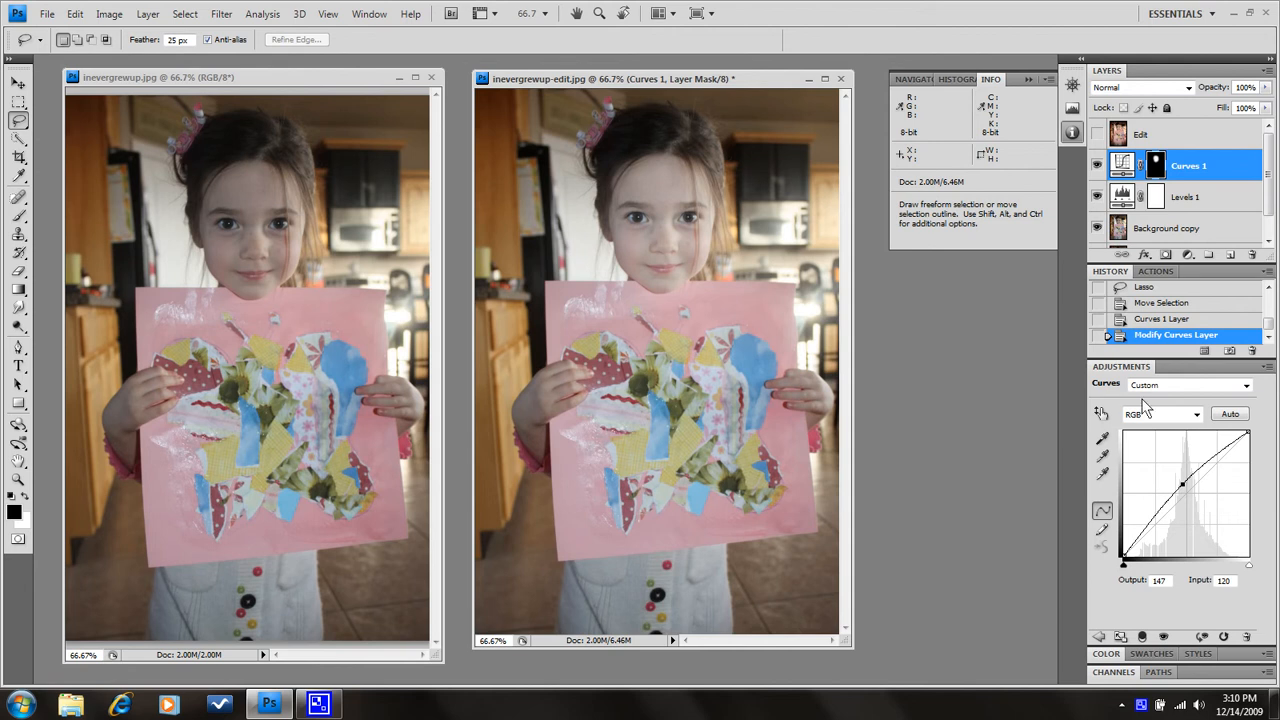
click(222, 14)
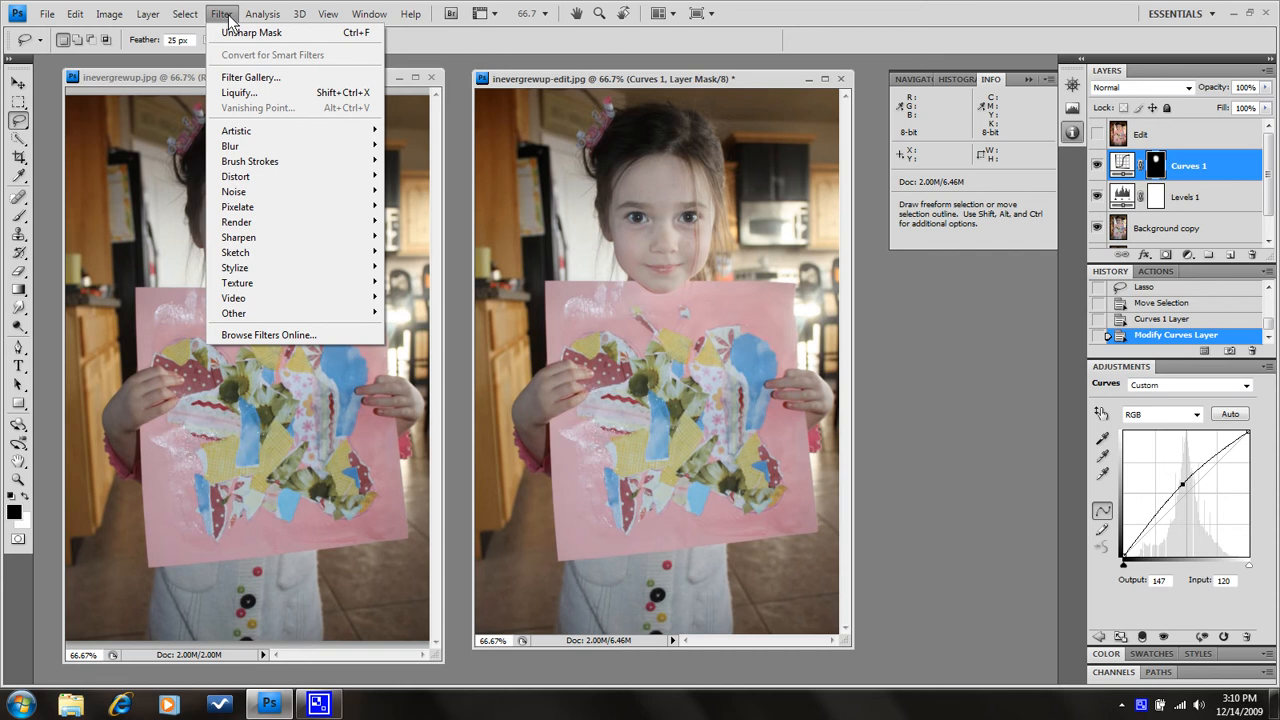
mouse_move(200, 17)
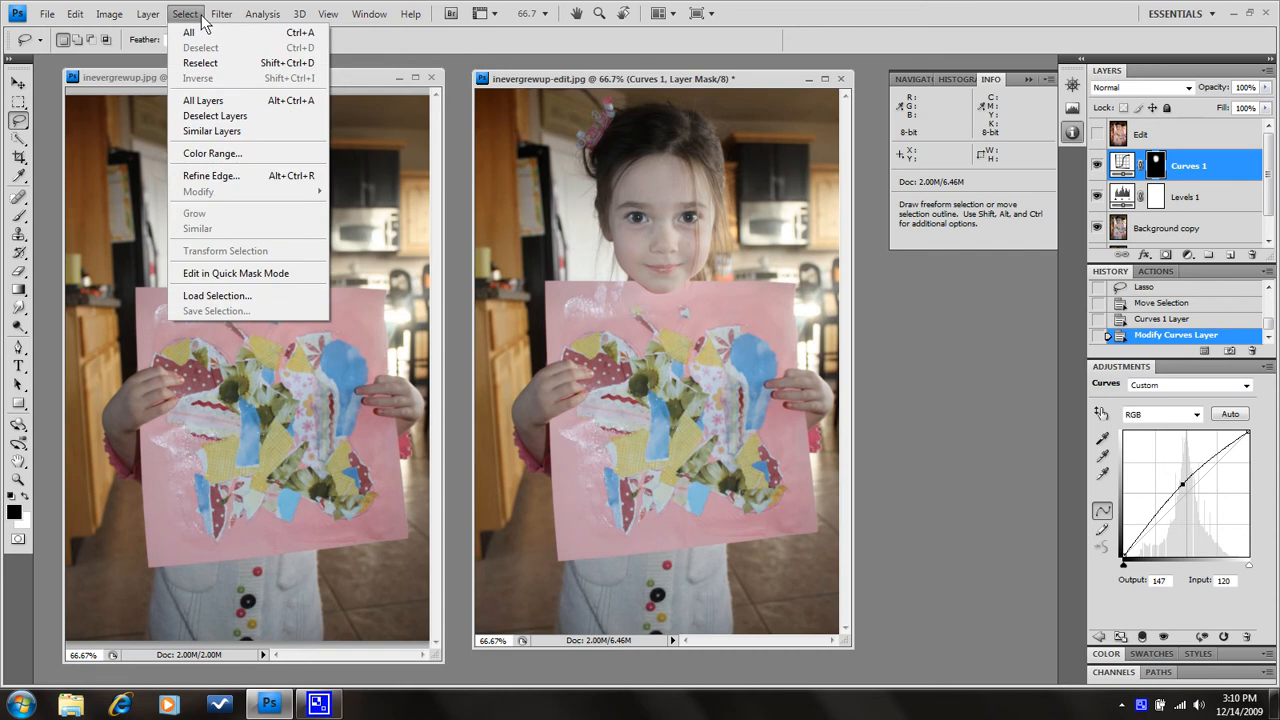
mouse_move(243, 135)
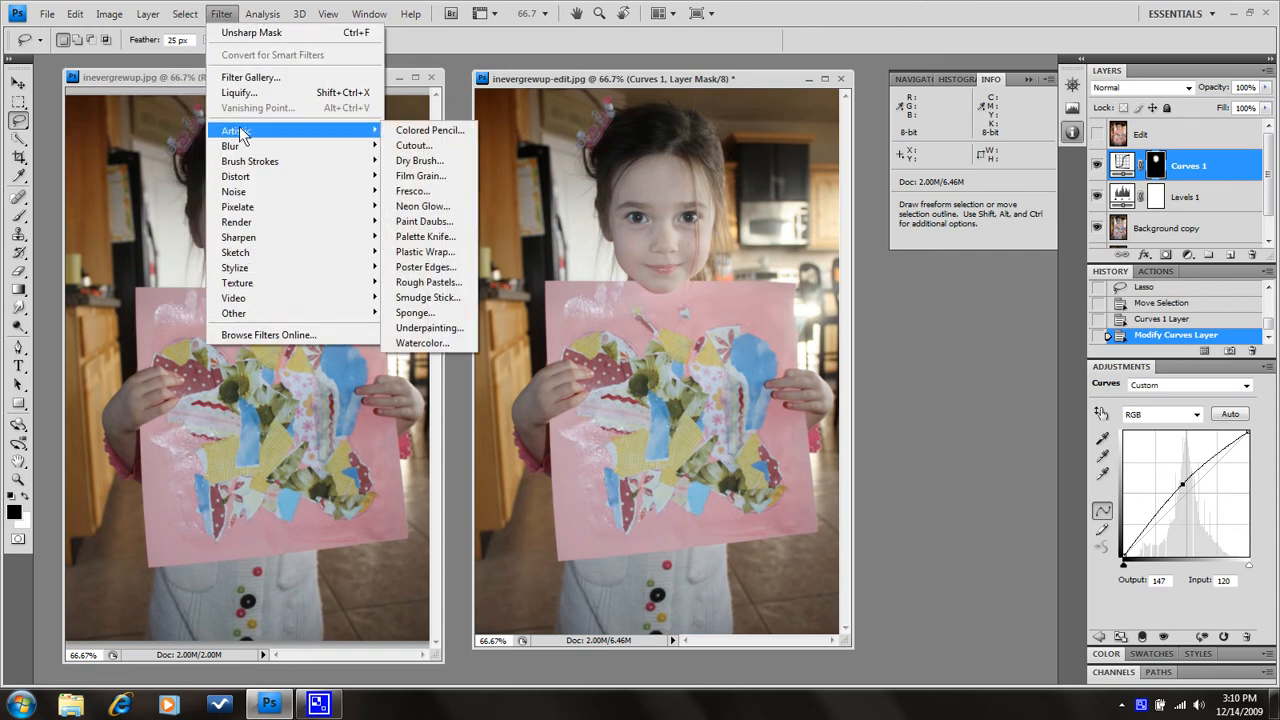
mouse_move(257, 197)
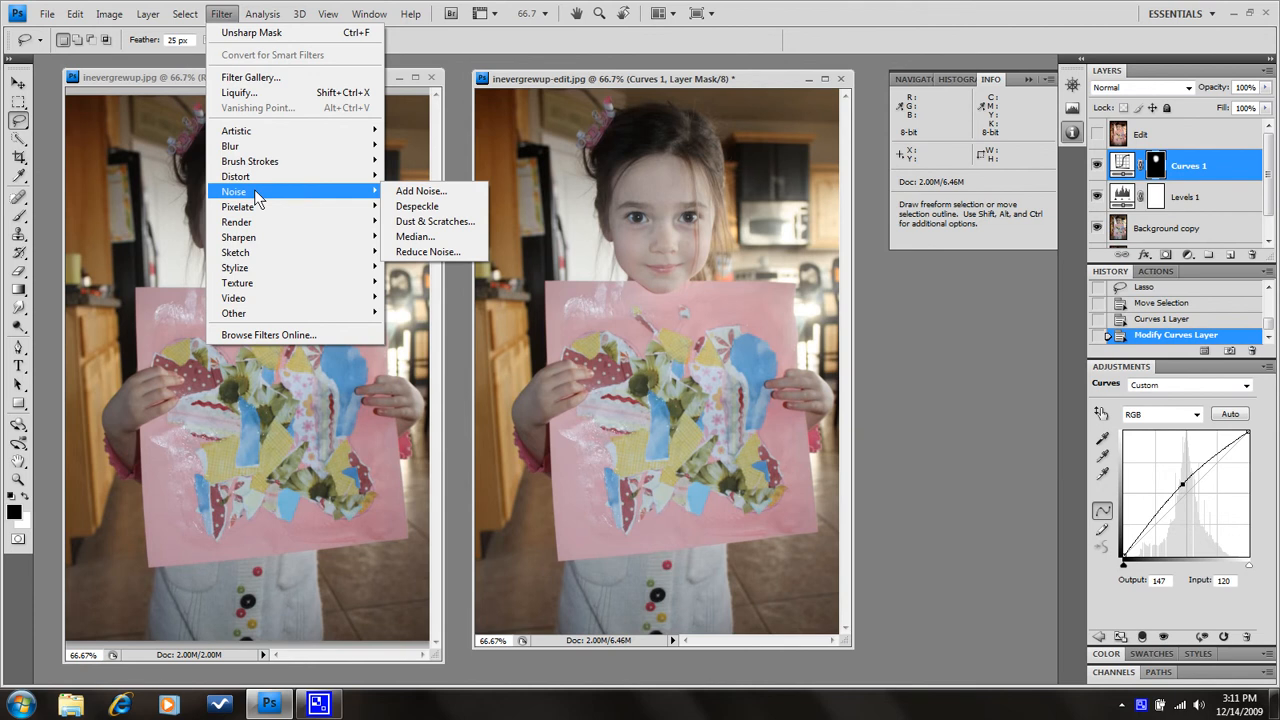
mouse_move(269, 165)
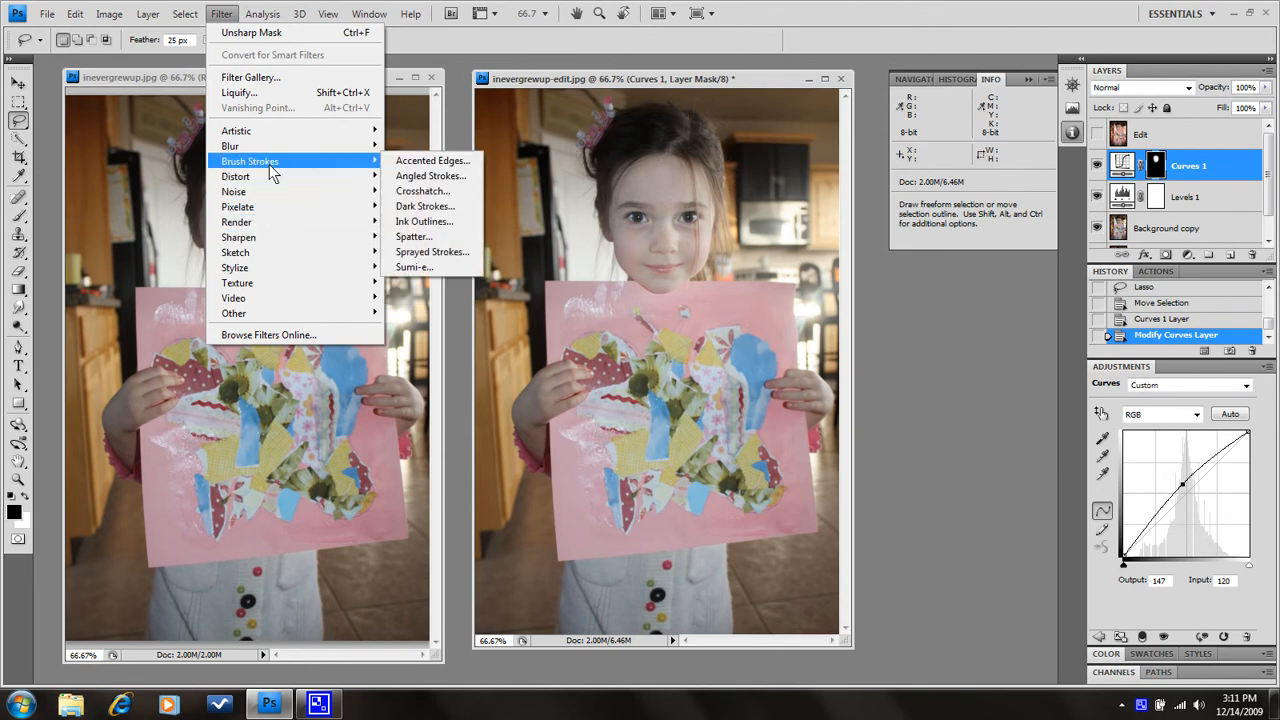
Add a Photo Filter adjustment layer using Warming Filter (85) and set its density to 36%.
click(148, 14)
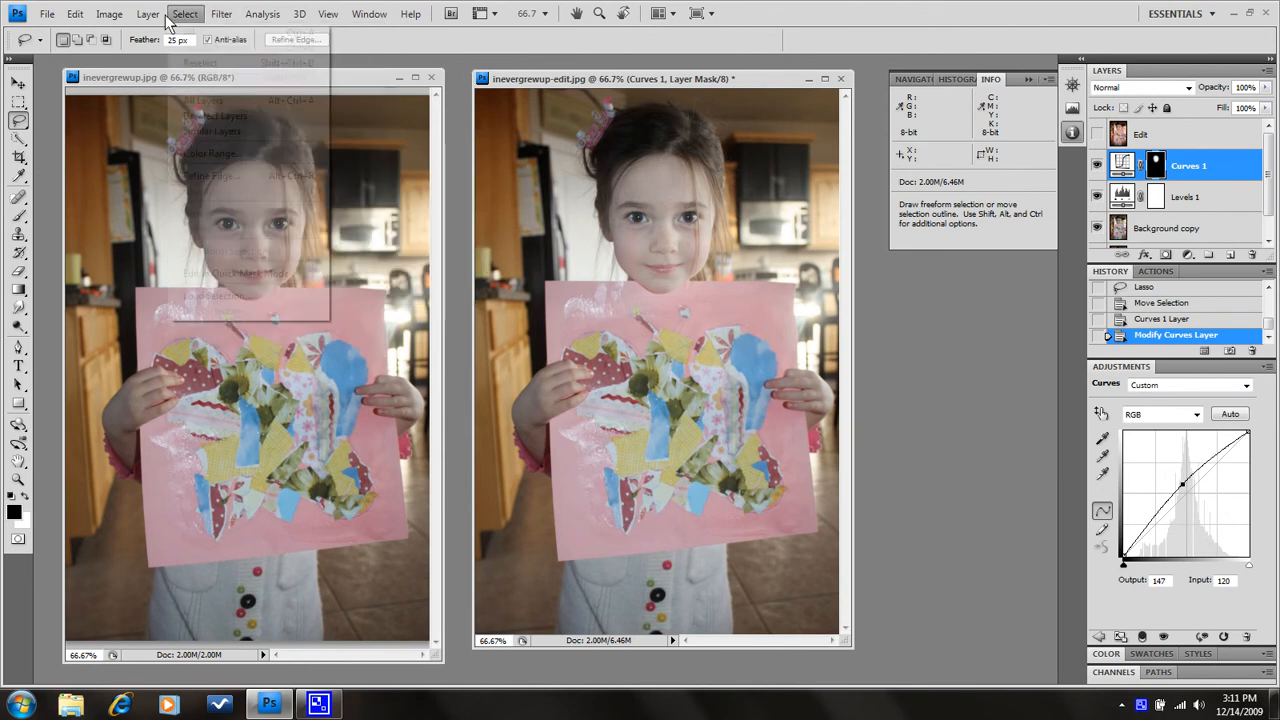
mouse_move(190, 156)
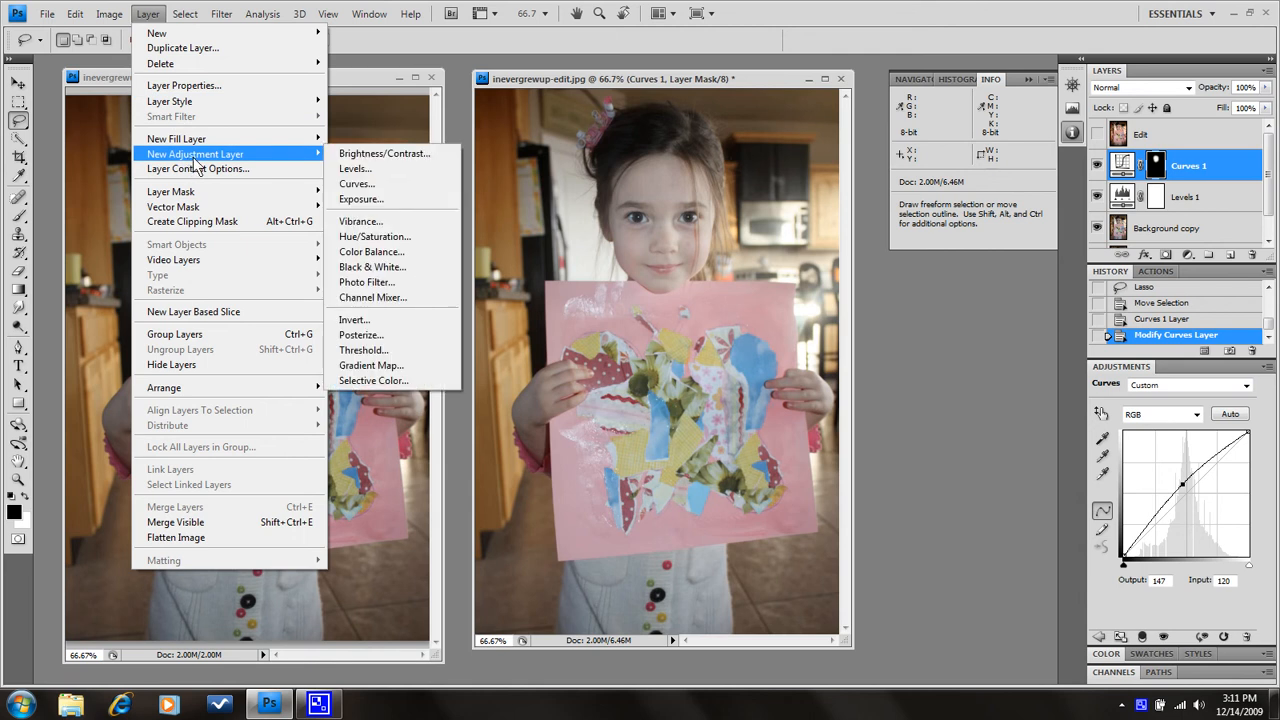
click(380, 285)
click(800, 232)
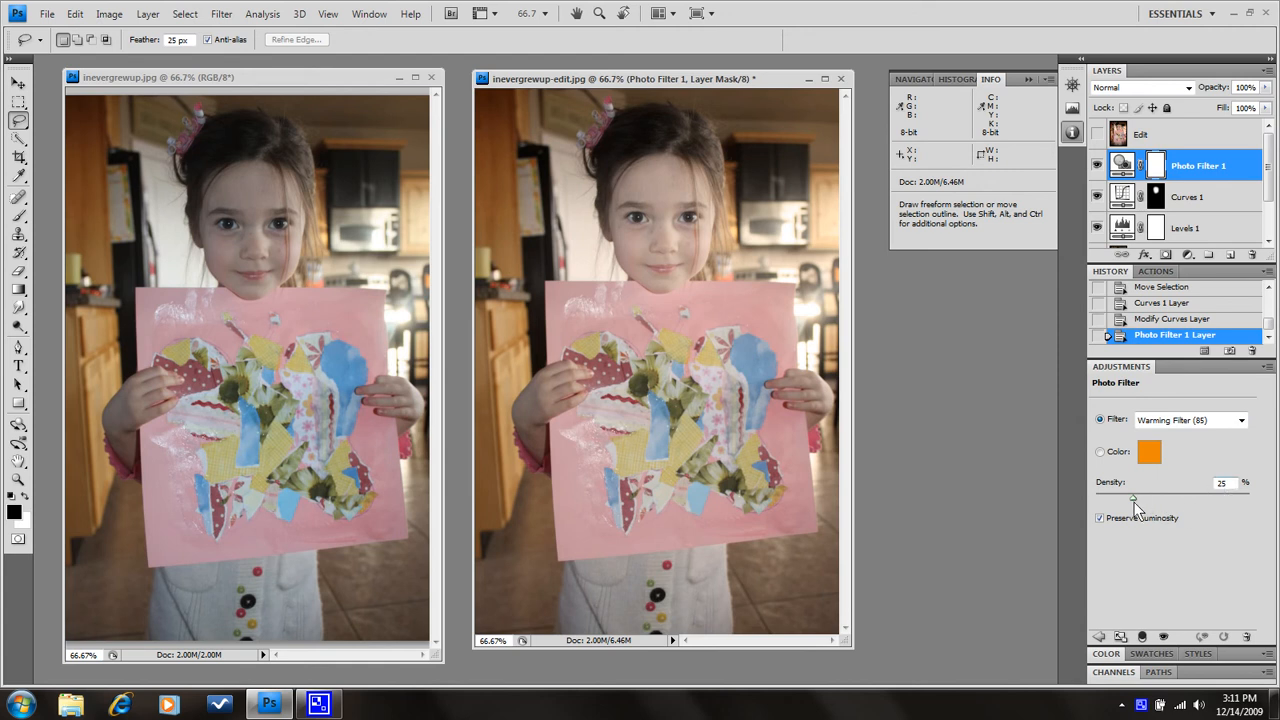
drag(1134, 499, 1150, 497)
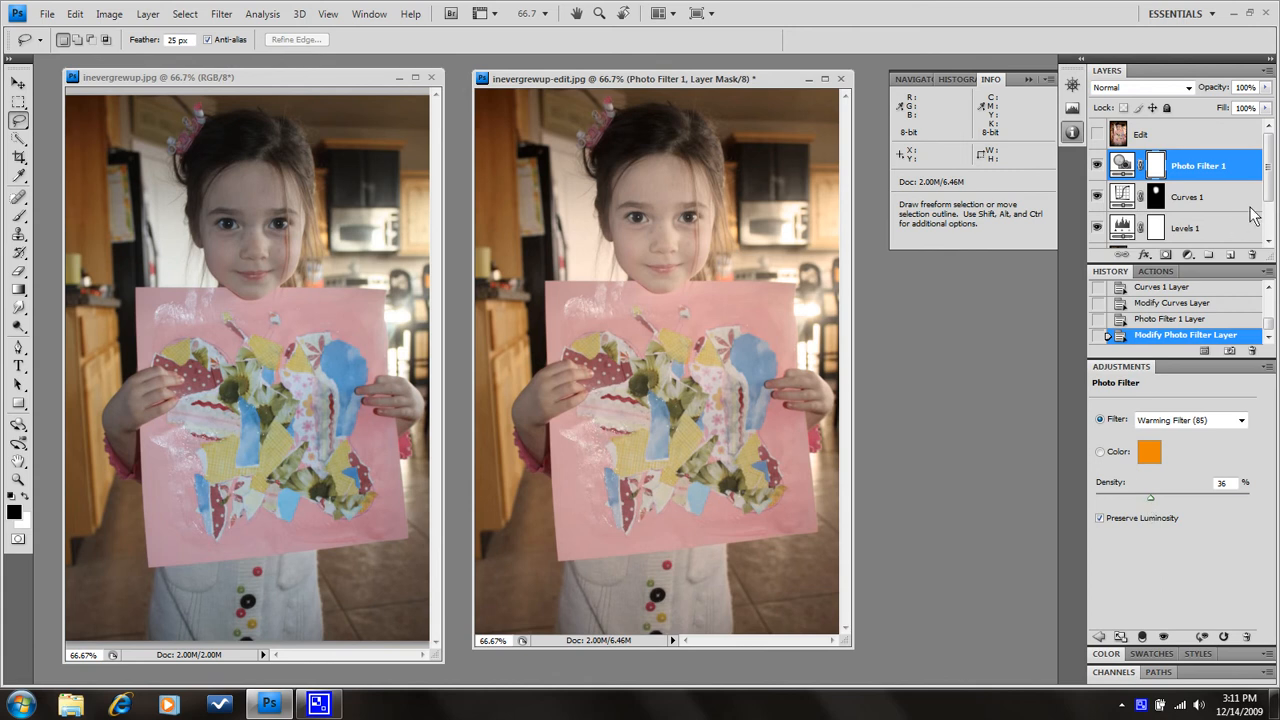
Add a Hue/Saturation adjustment layer above the Photo Filter layer, with hue -7 and saturation +8.
click(147, 14)
mouse_move(300, 154)
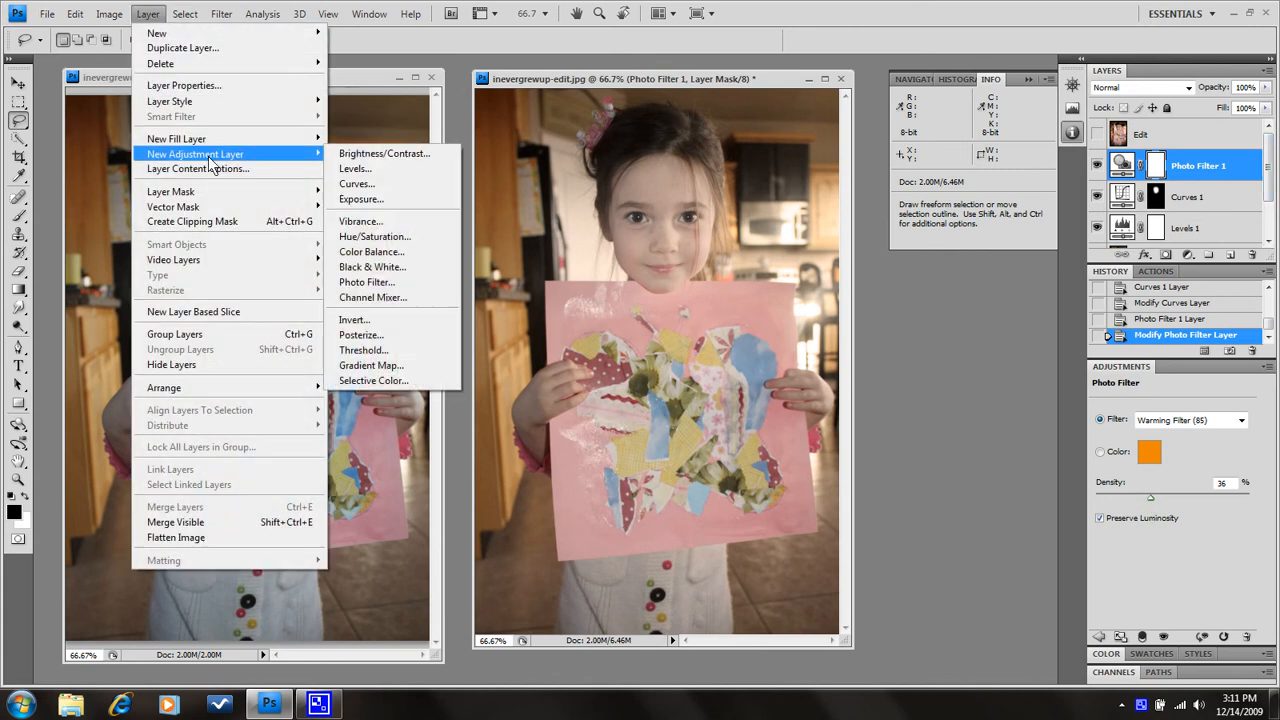
click(375, 237)
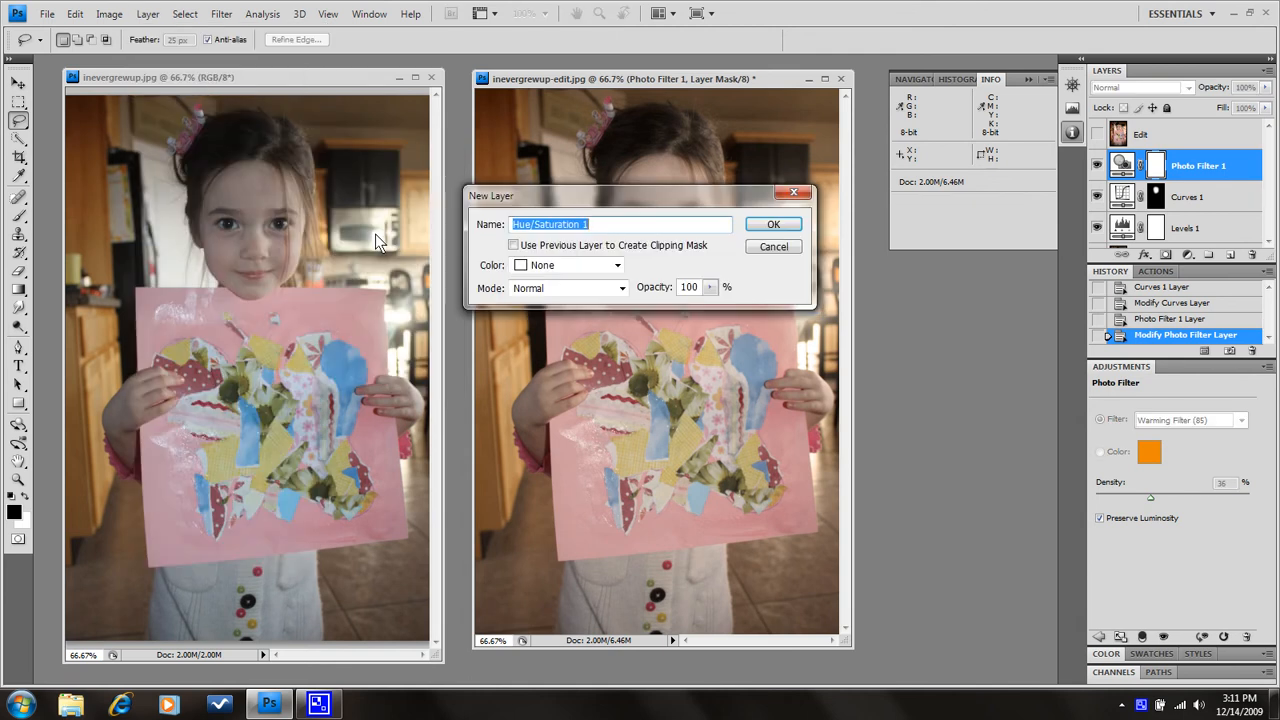
click(760, 226)
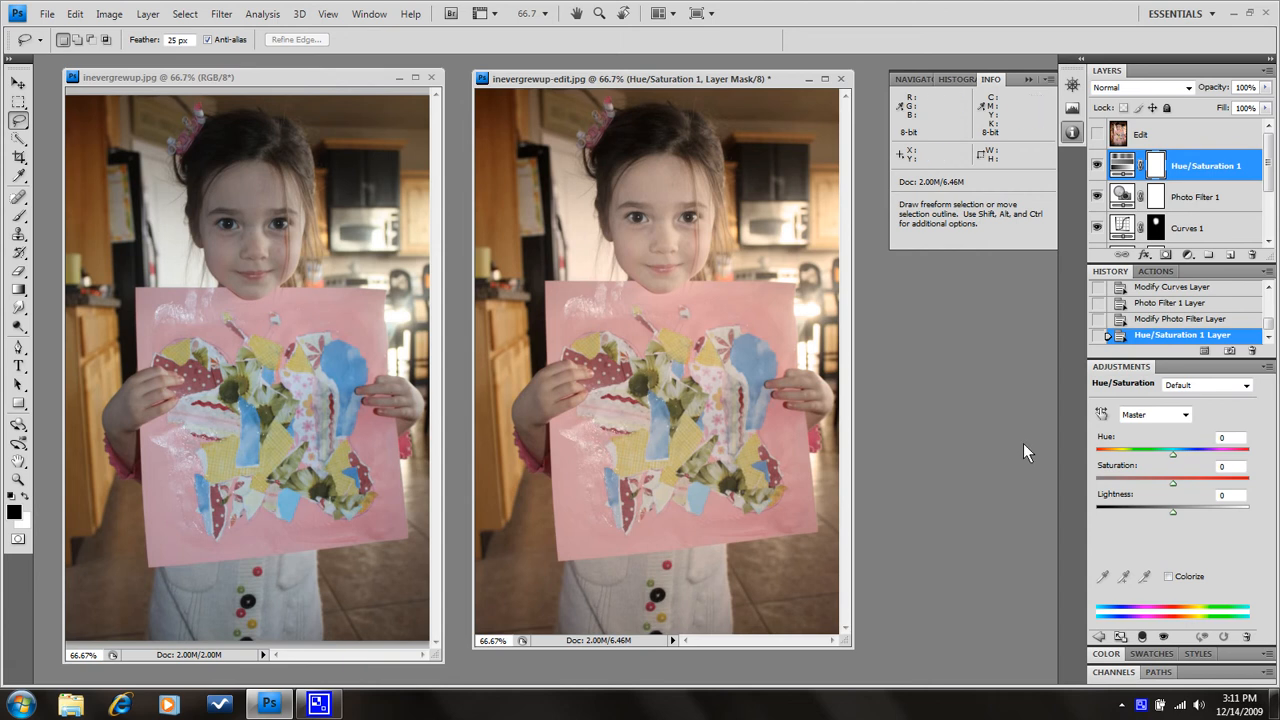
drag(1173, 455, 1171, 456)
mouse_move(1173, 462)
mouse_down()
mouse_move(1201, 464)
mouse_move(1180, 461)
mouse_up()
mouse_move(1180, 461)
mouse_down()
mouse_move(1168, 459)
mouse_move(1178, 483)
mouse_up()
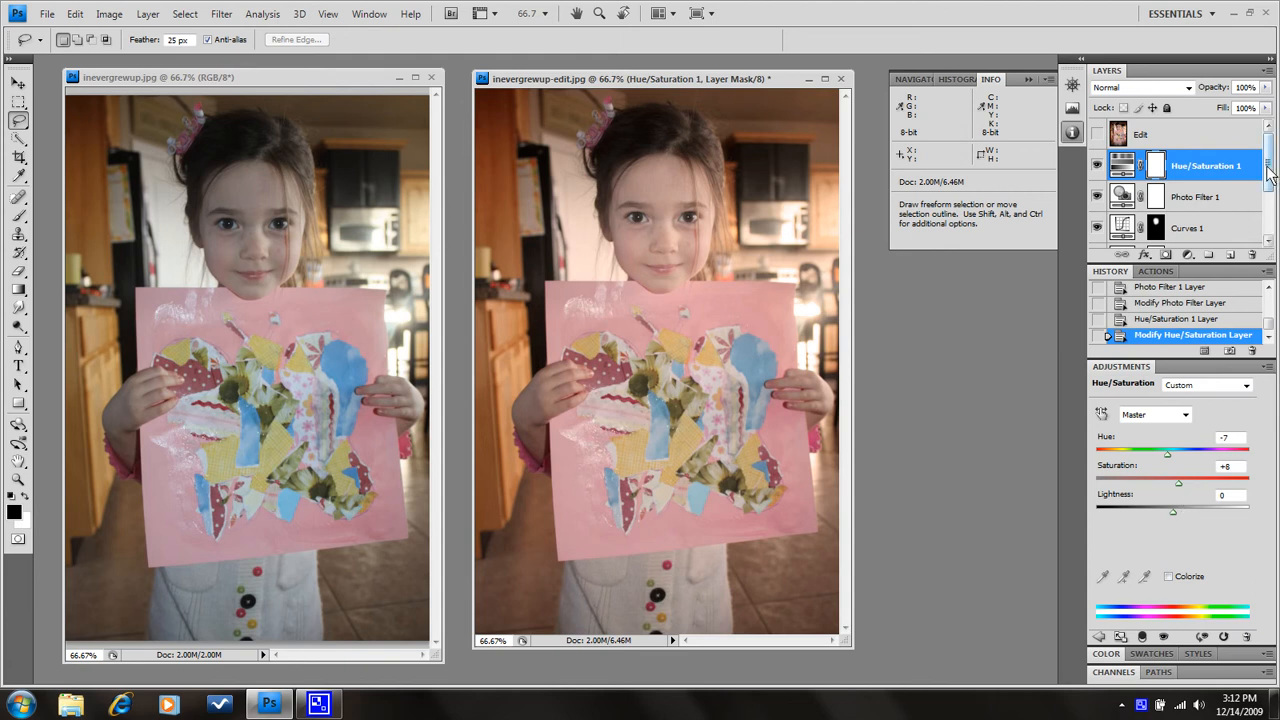
Rename the Background copy layer as Vignette.
drag(1268, 170, 1272, 212)
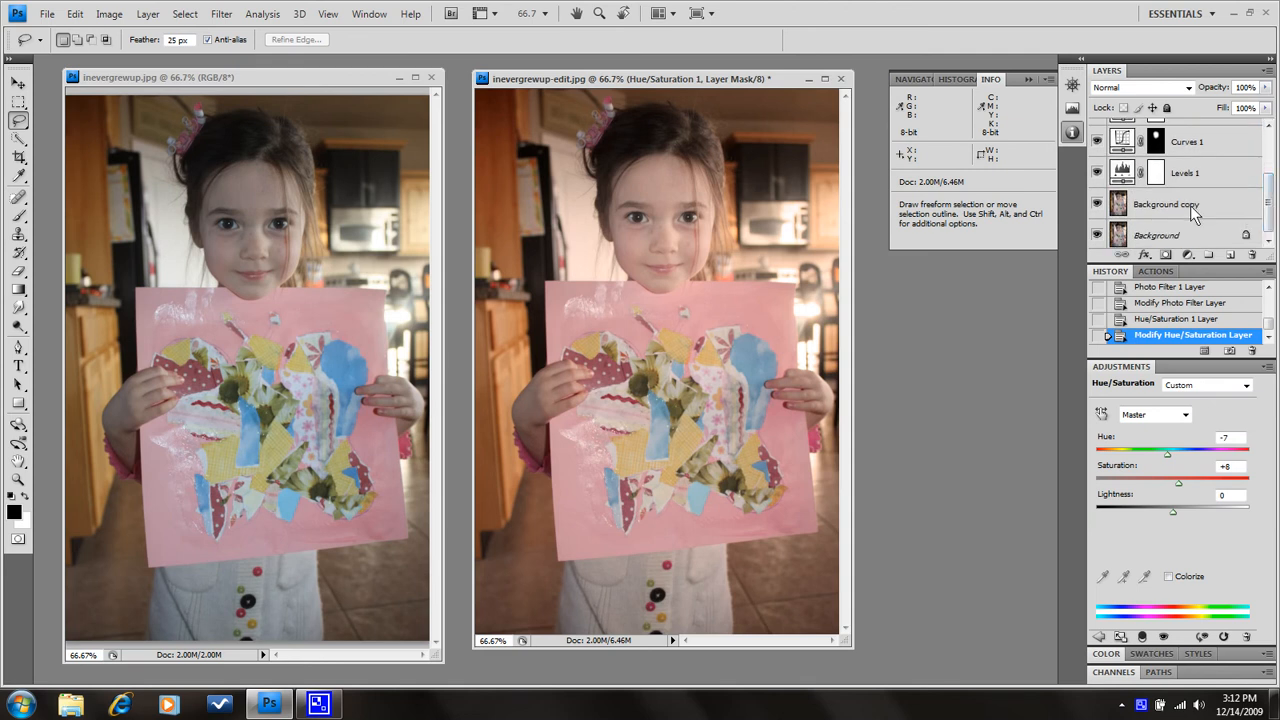
click(1193, 208)
double_click(1195, 206)
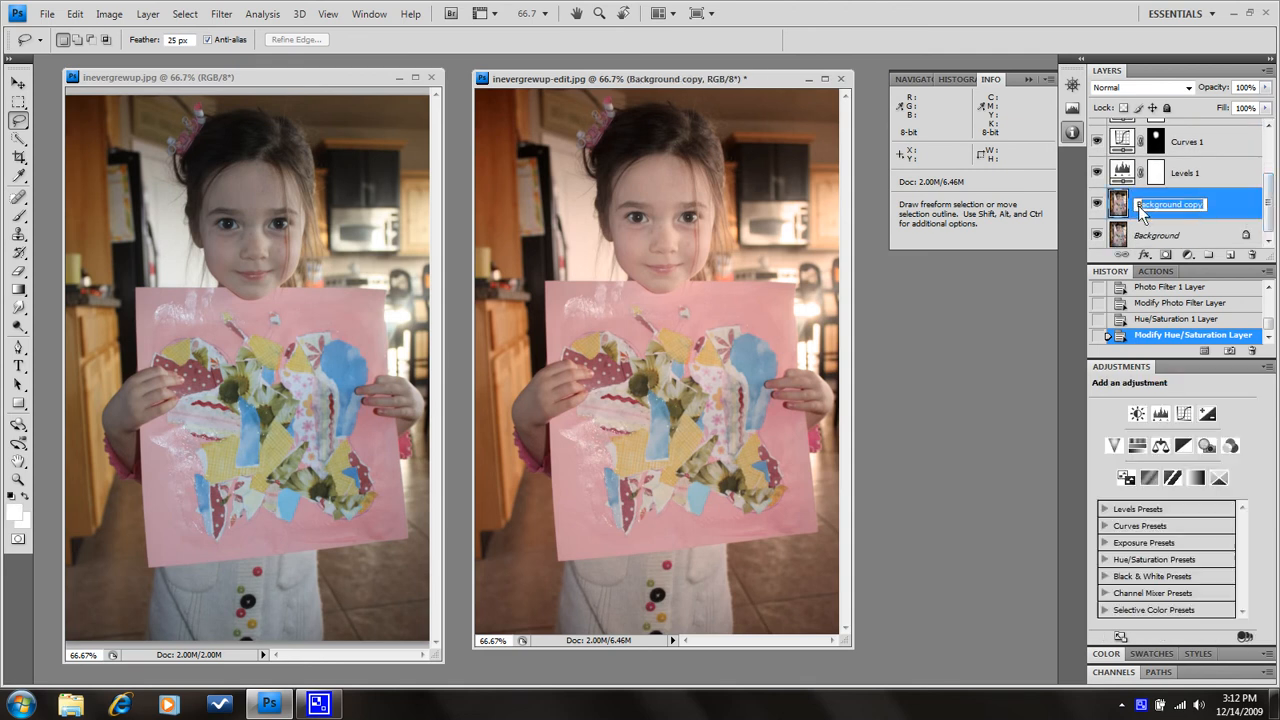
key(BackSpace)
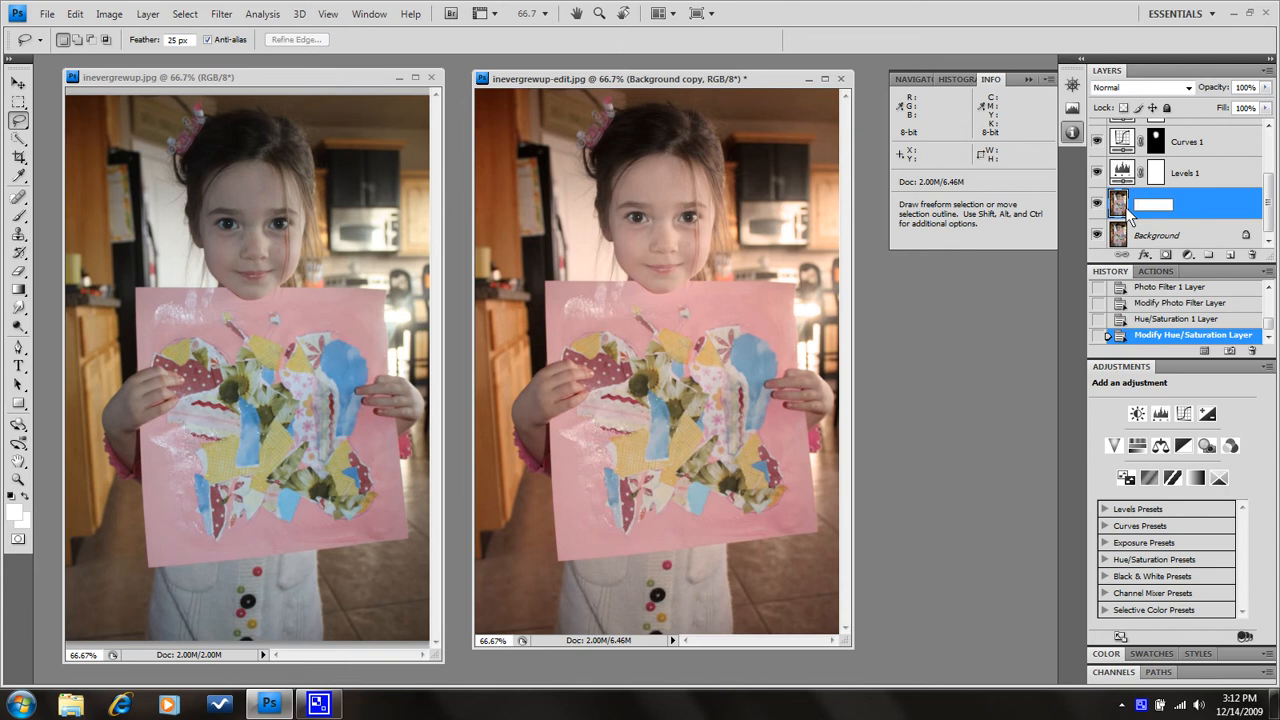
text(Vignette)
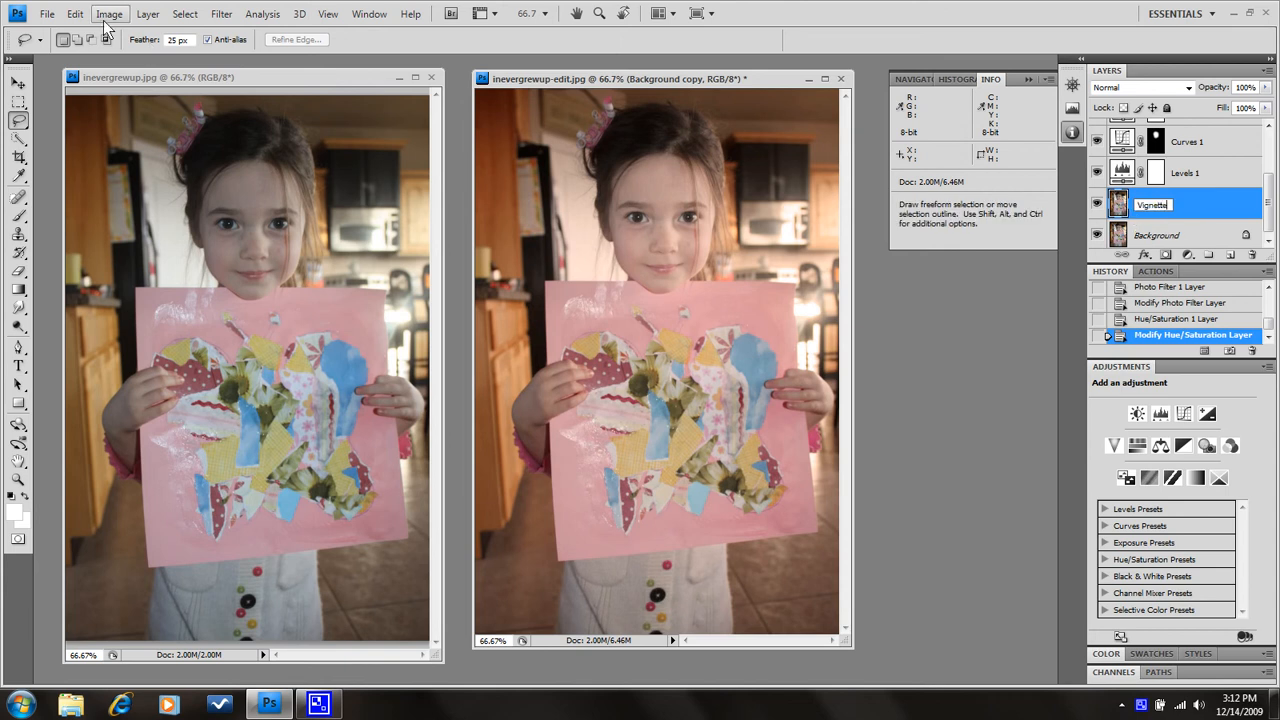
key(Return)
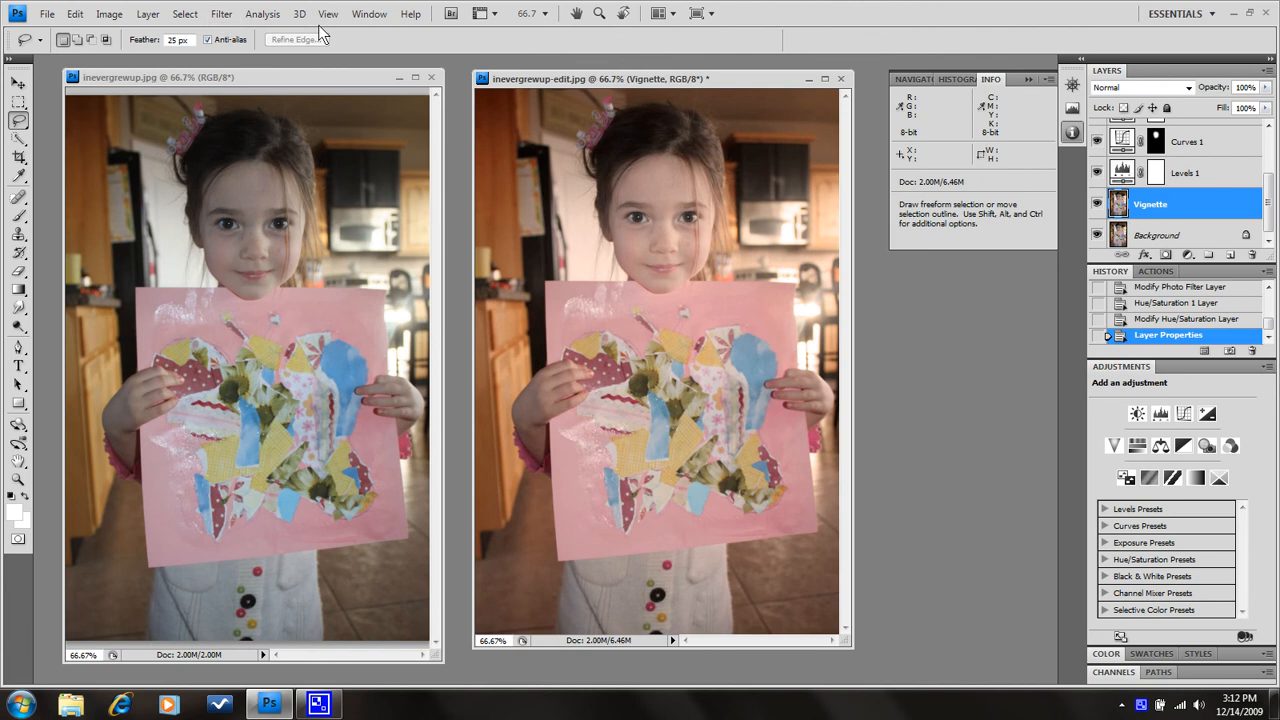
Darken the Vignette layer's edges with the Lens Correction filter's vignette amount, and compare the photo with the layer hidden and shown.
click(220, 14)
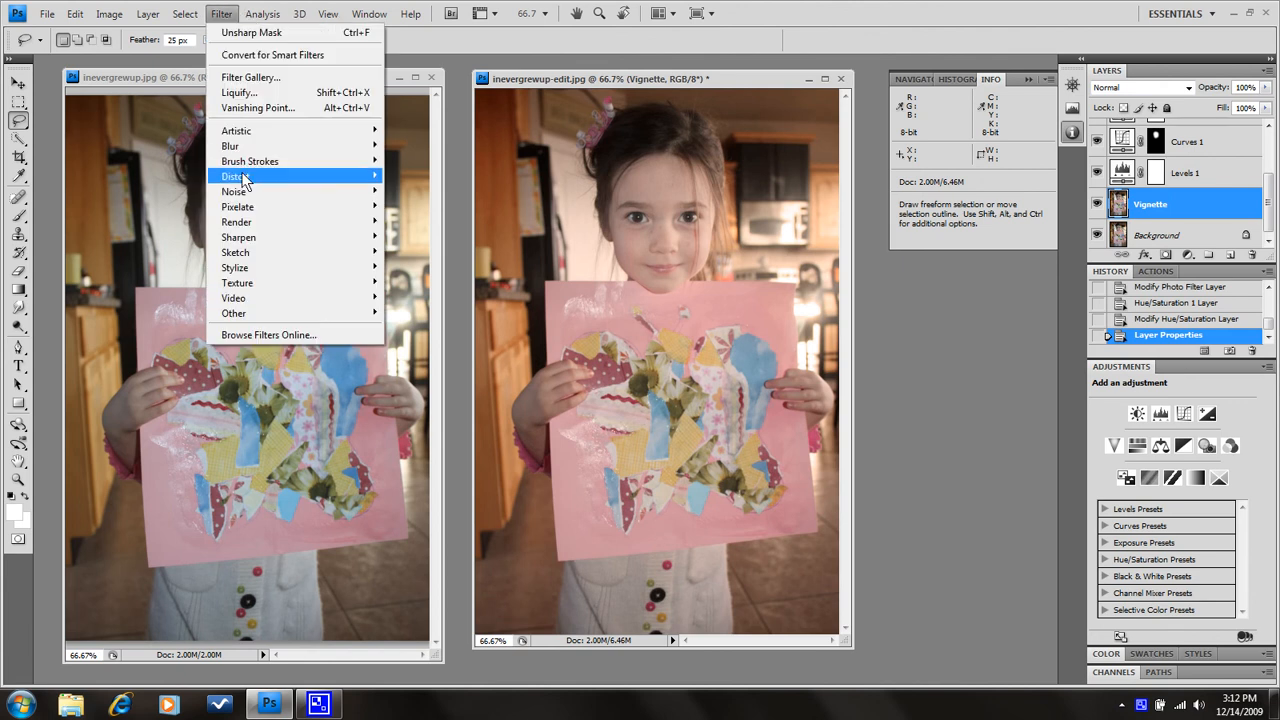
mouse_move(244, 177)
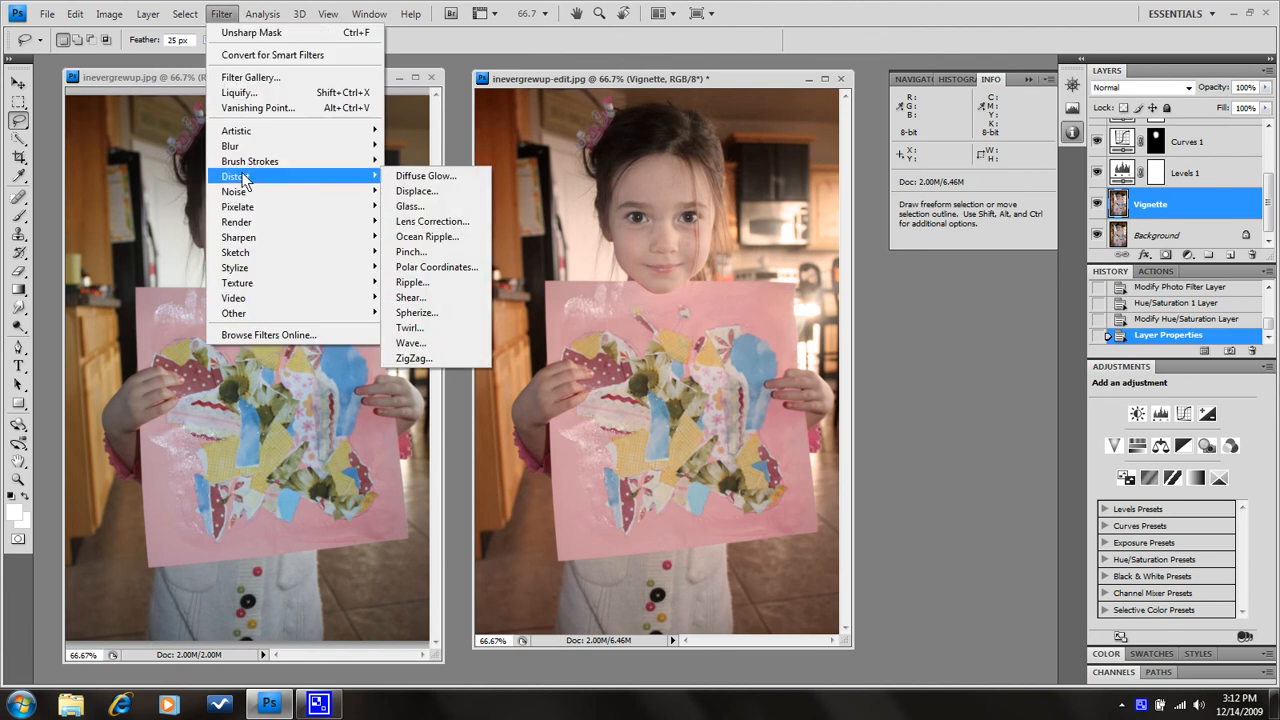
click(434, 221)
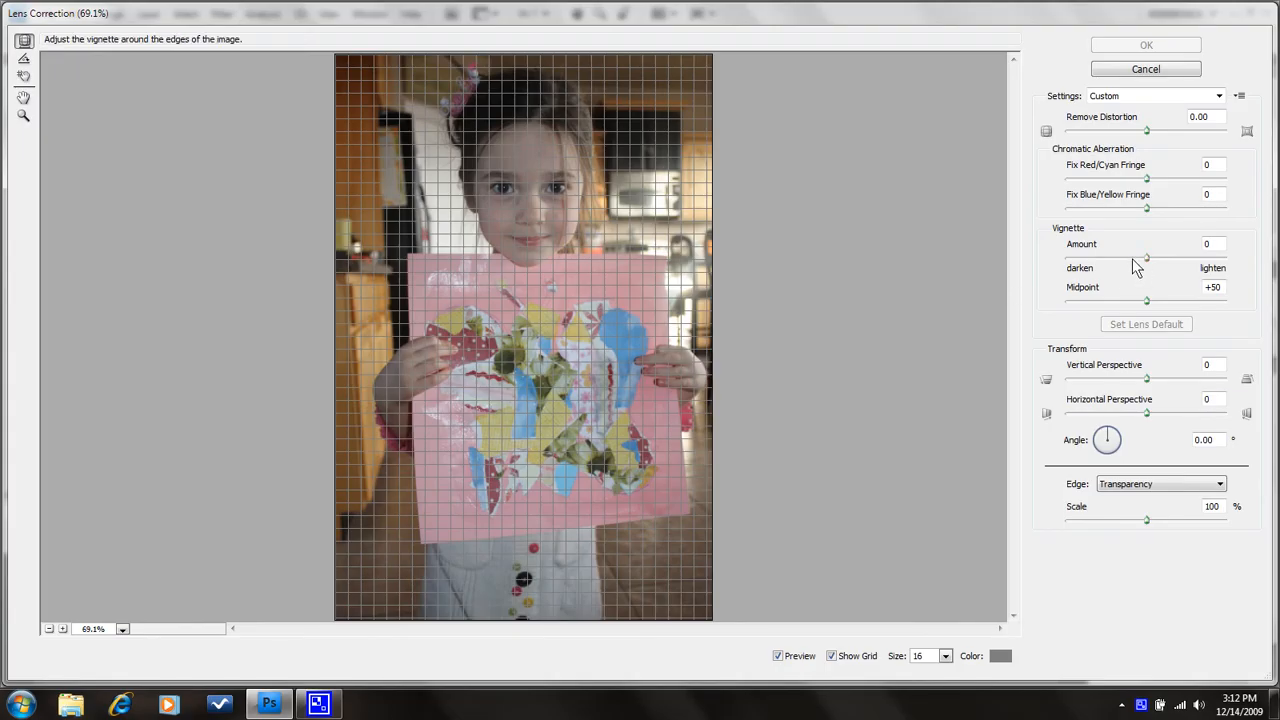
drag(1146, 258, 1098, 254)
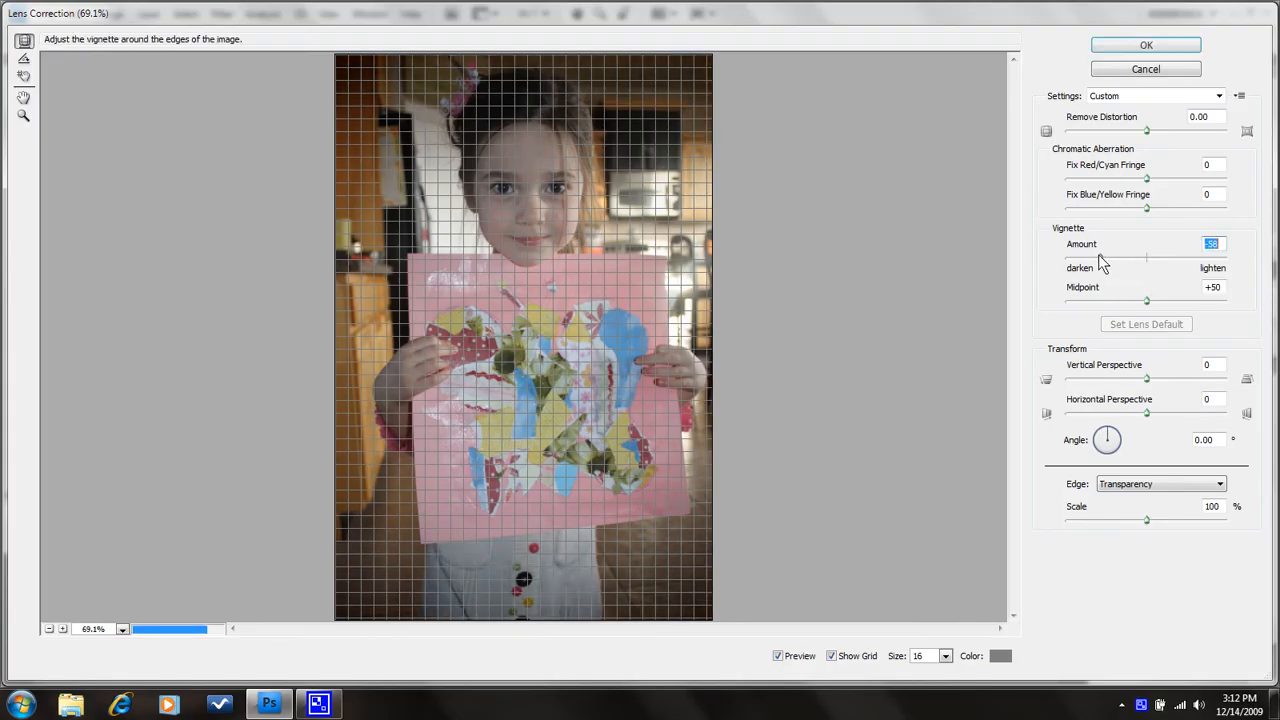
click(1181, 50)
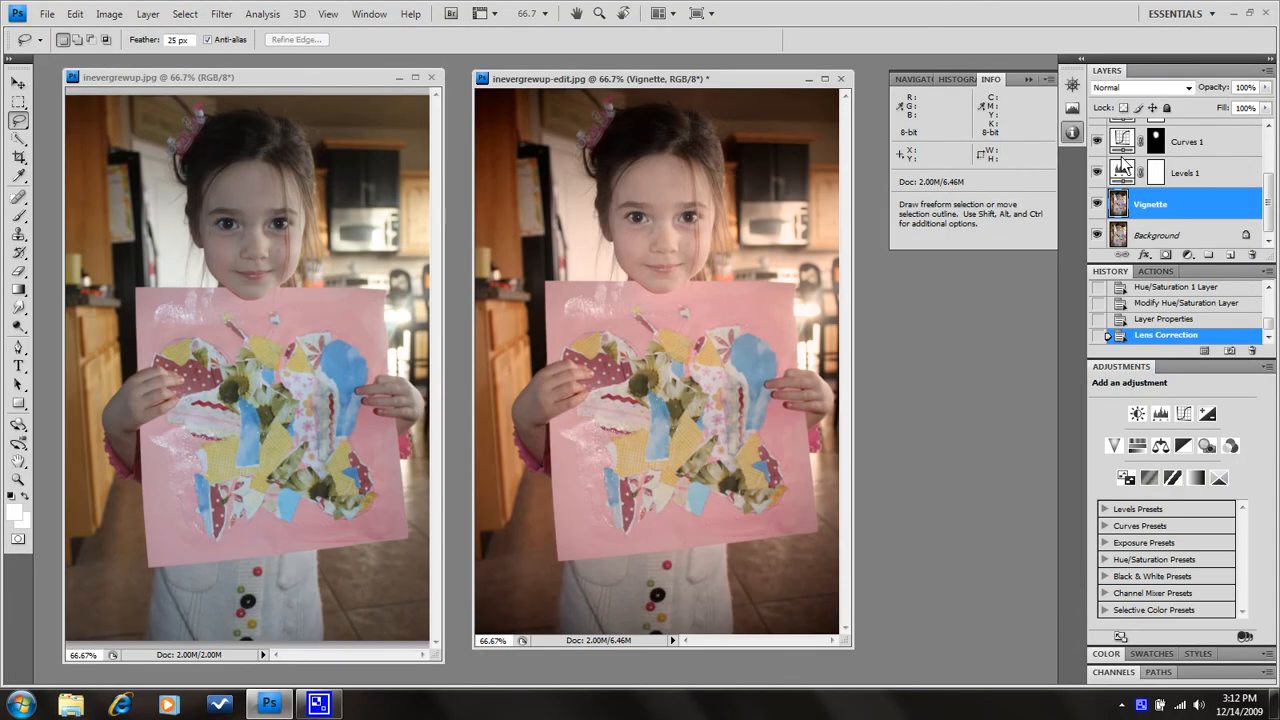
click(1097, 204)
click(1097, 204)
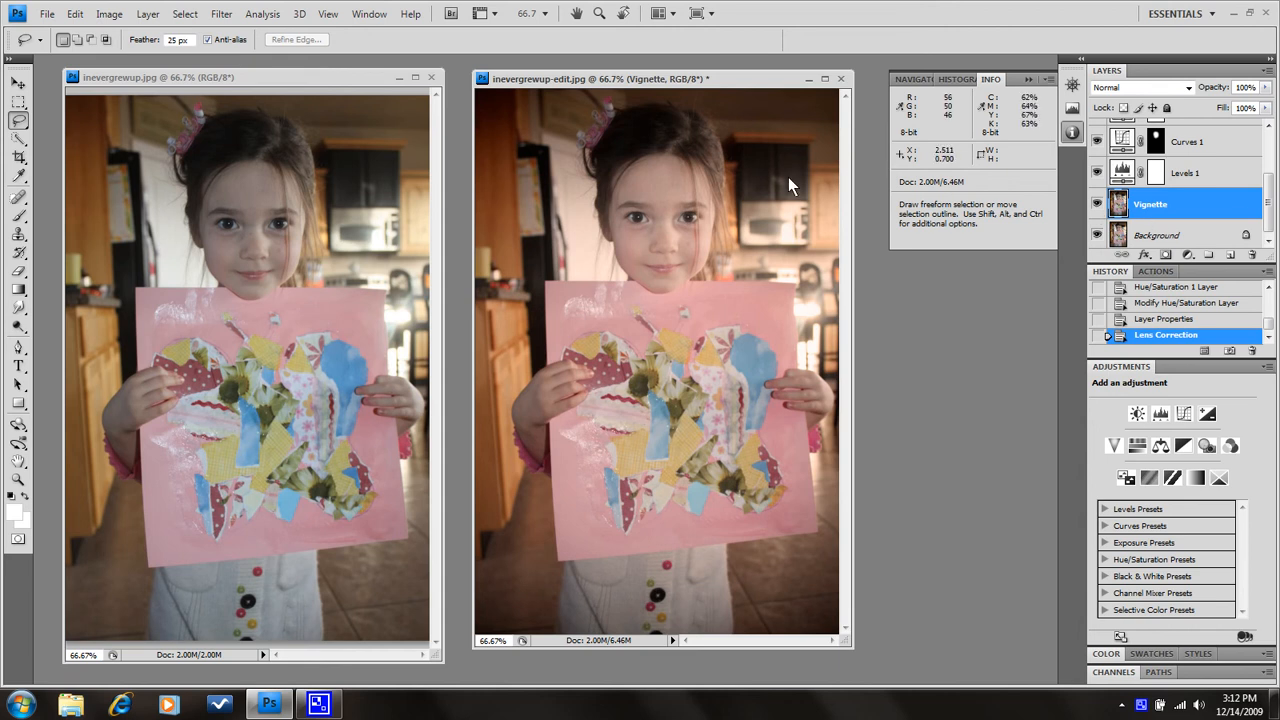
Duplicate the Vignette layer within the same document under the name Sharpen.
click(148, 14)
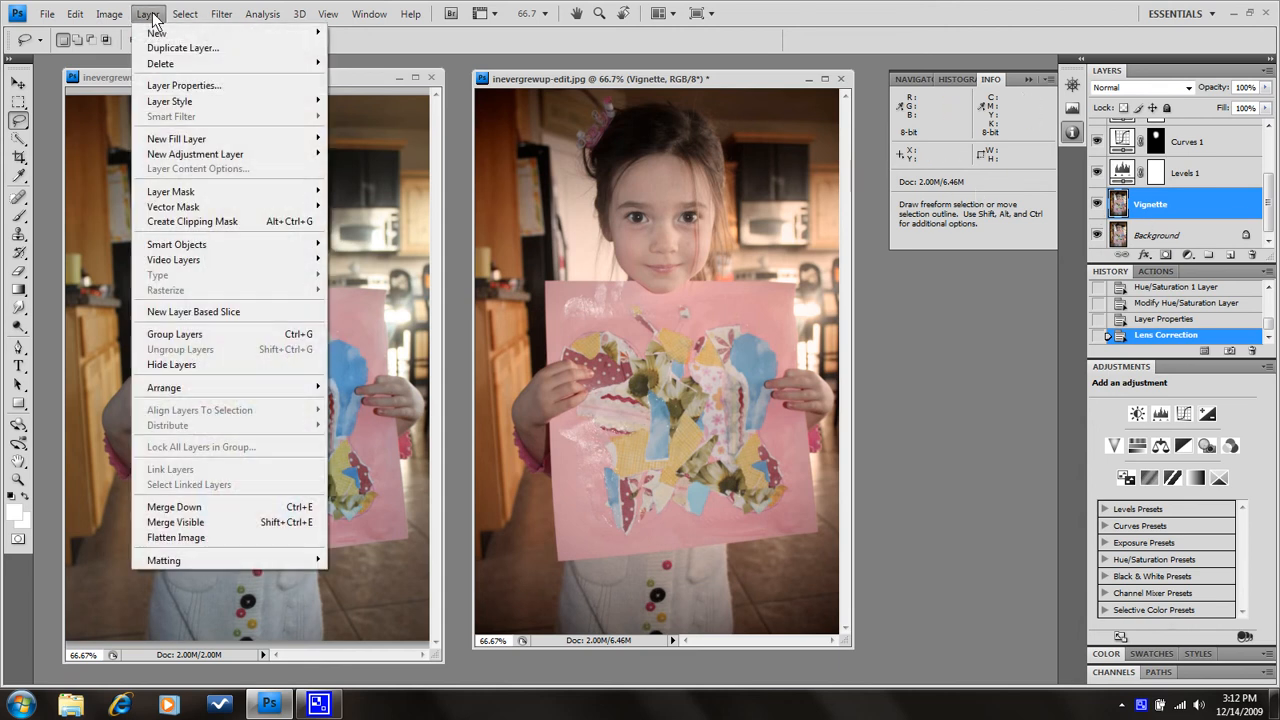
click(160, 46)
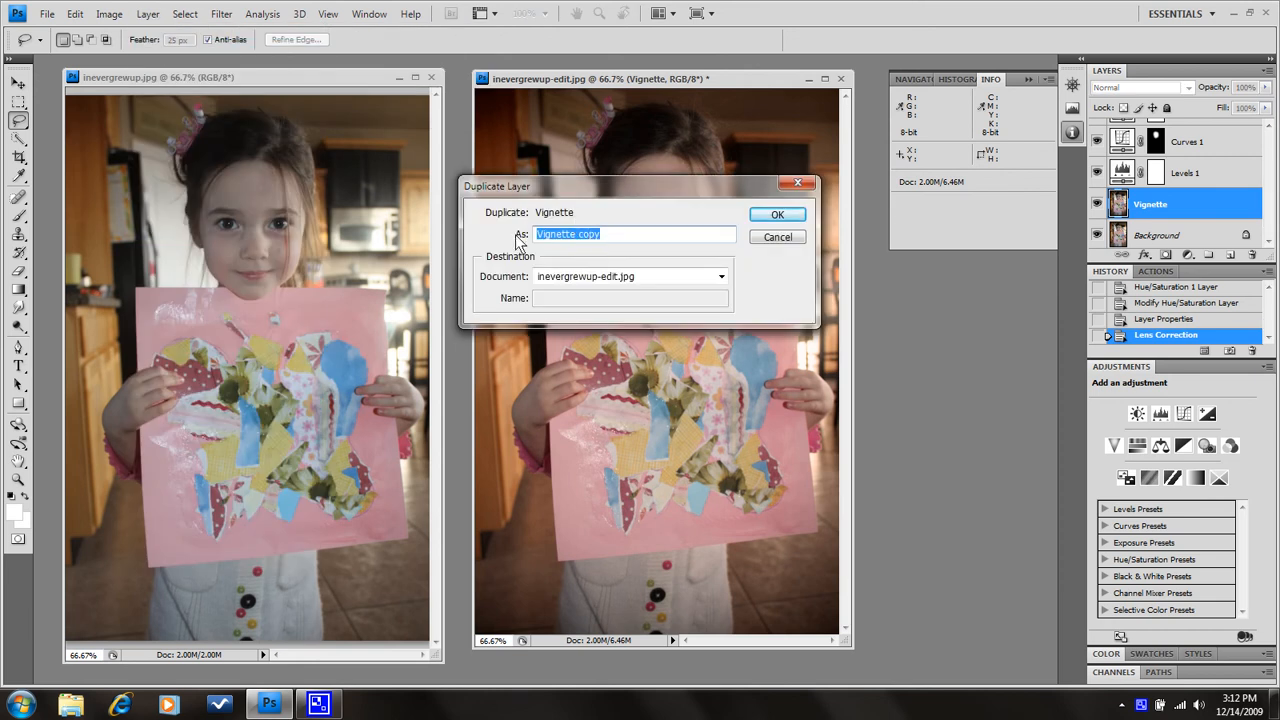
key(BackSpace)
text(Sharpen)
click(768, 215)
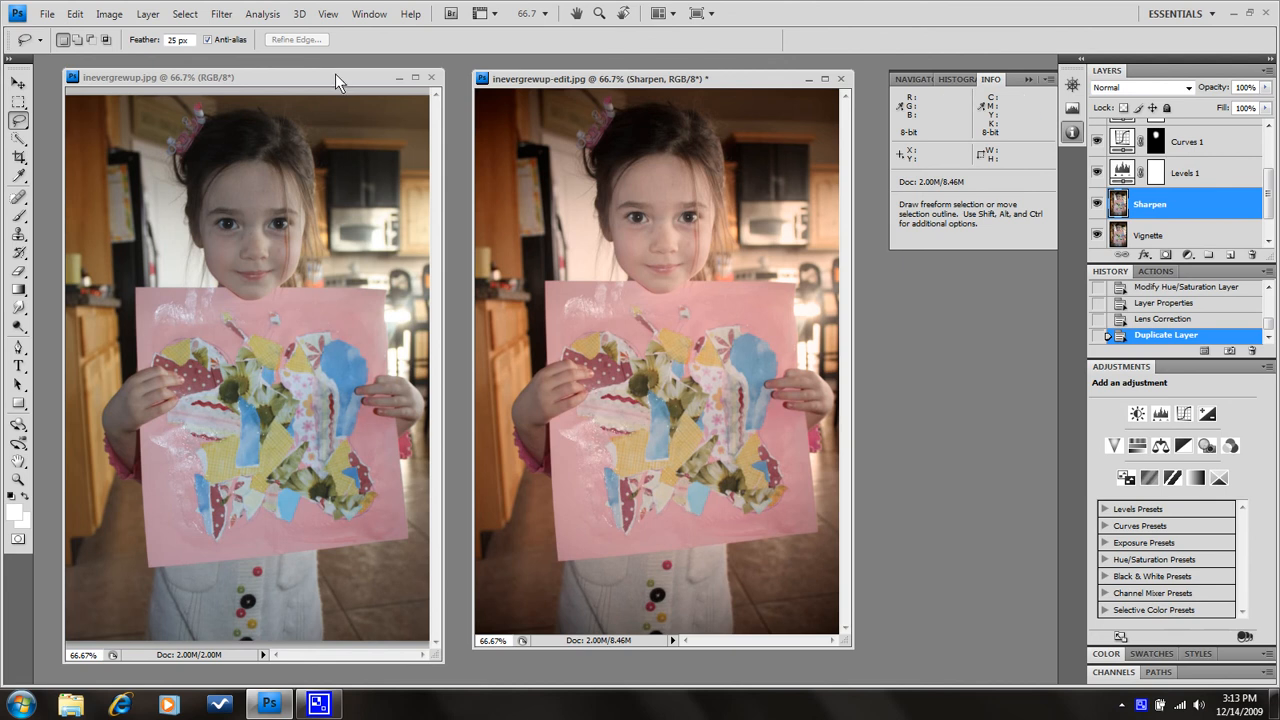
Sharpen the Sharpen layer with Unsharp Mask at amount 55%, radius 1.0 pixels and threshold 0.
click(222, 14)
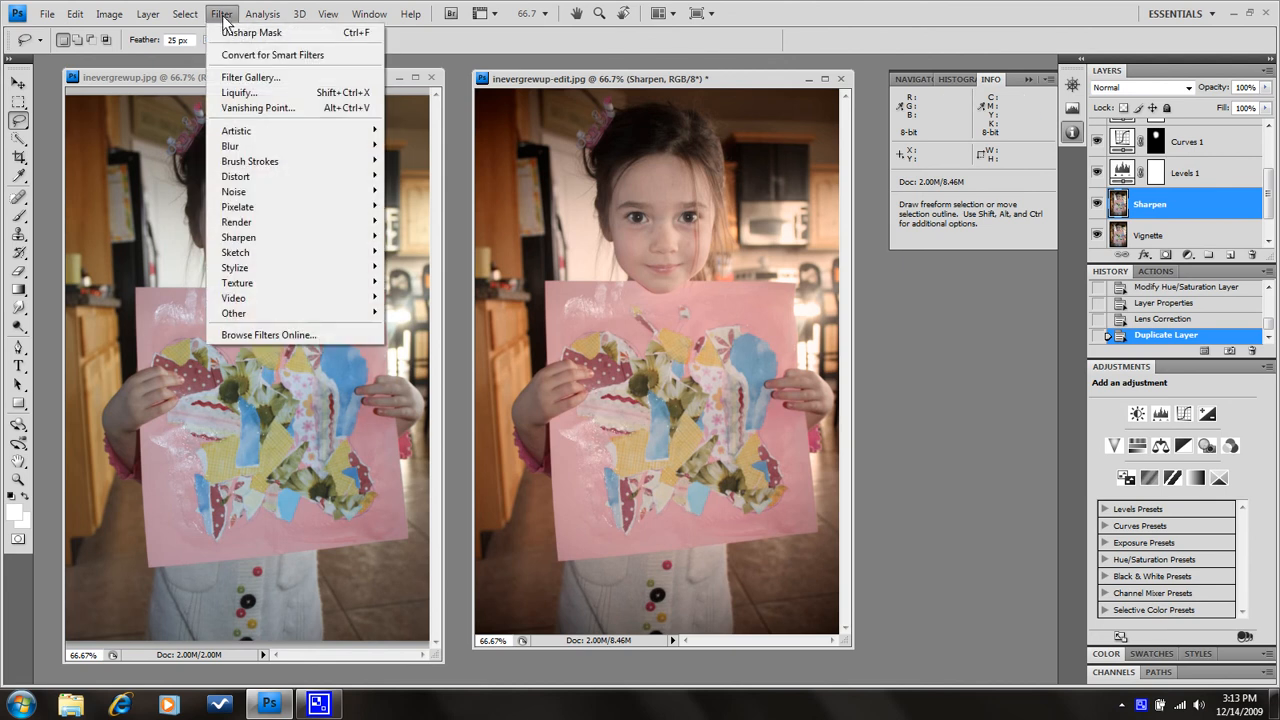
mouse_move(258, 240)
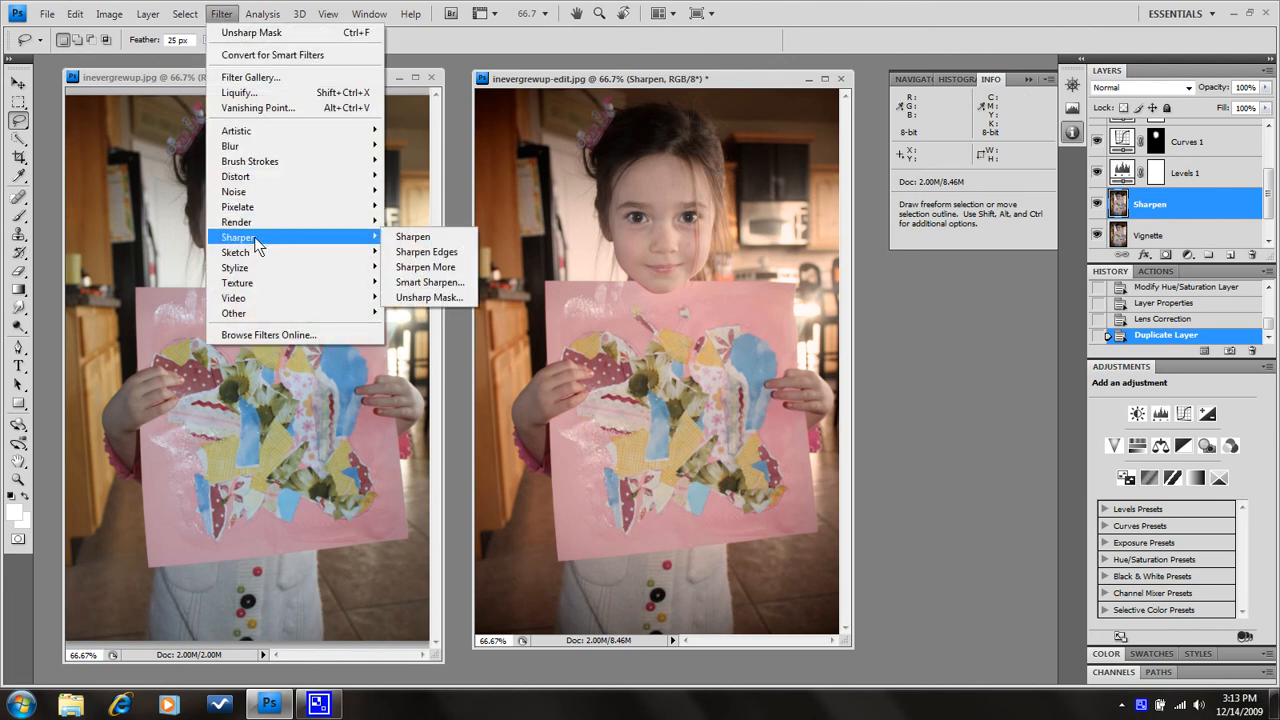
click(438, 296)
drag(597, 222, 593, 364)
click(600, 380)
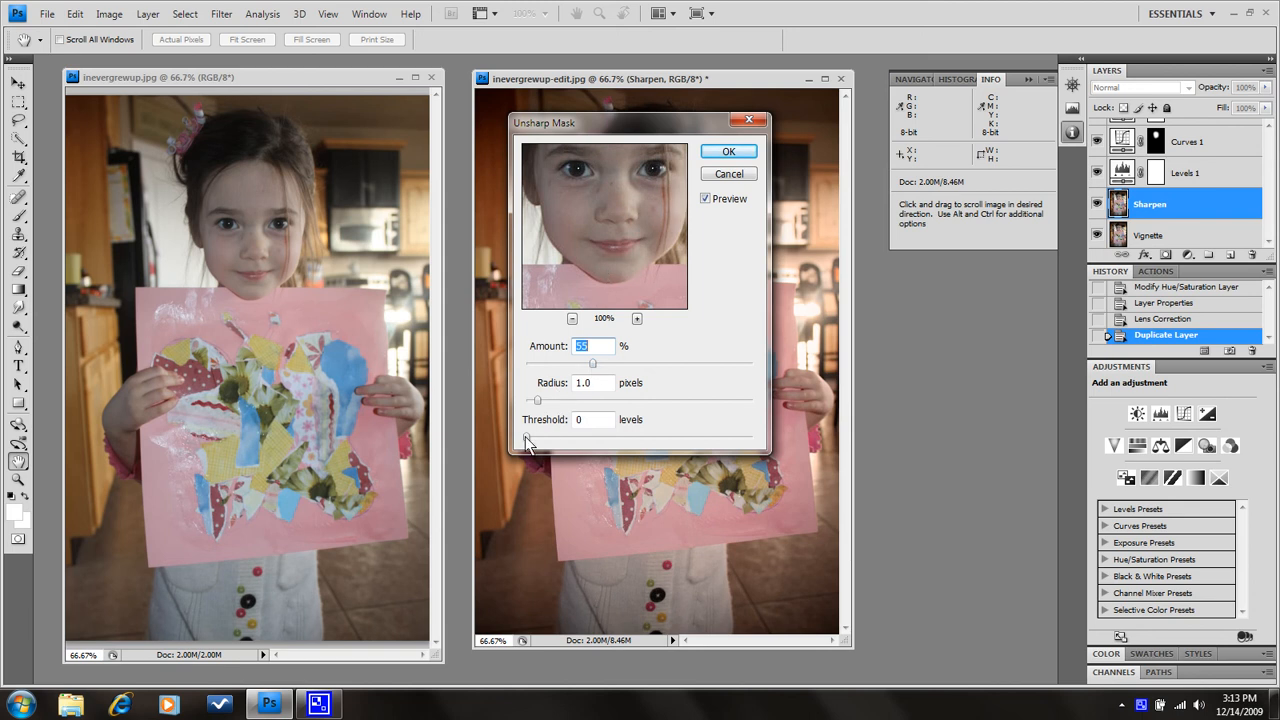
click(739, 153)
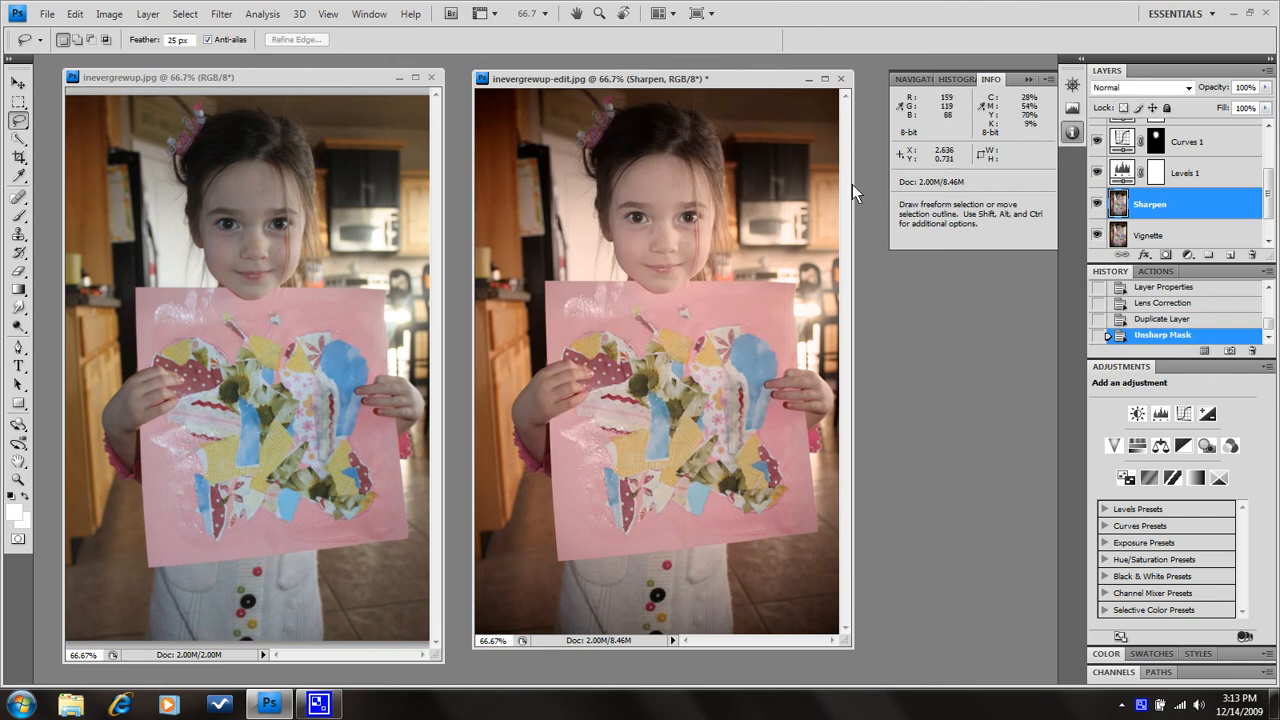